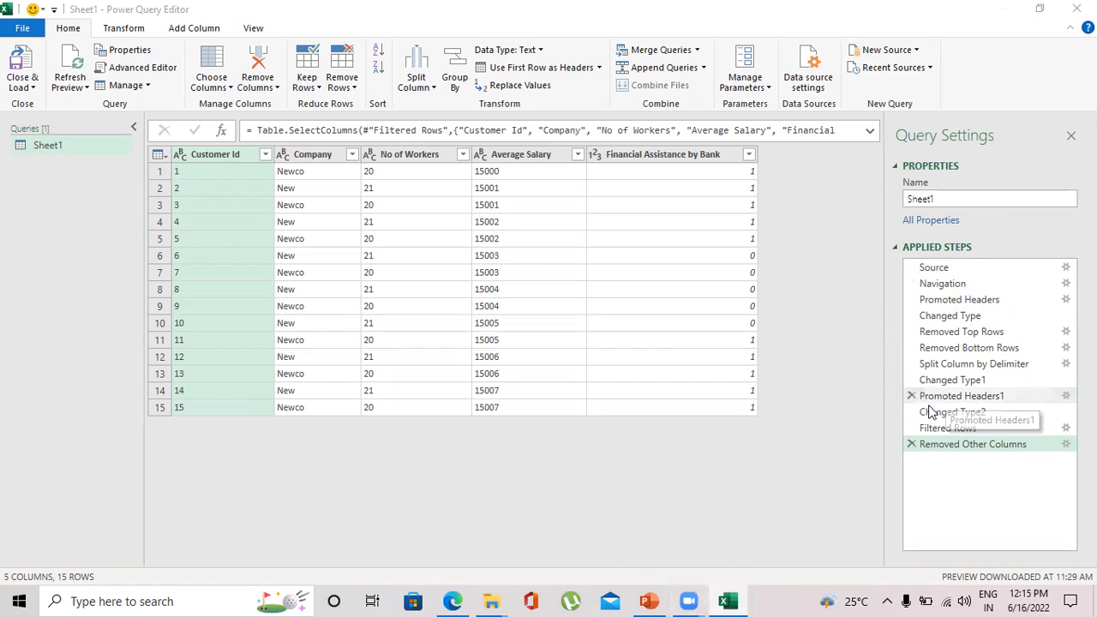
Import Sheet1 from the New data workbook as a new query.
click(916, 51)
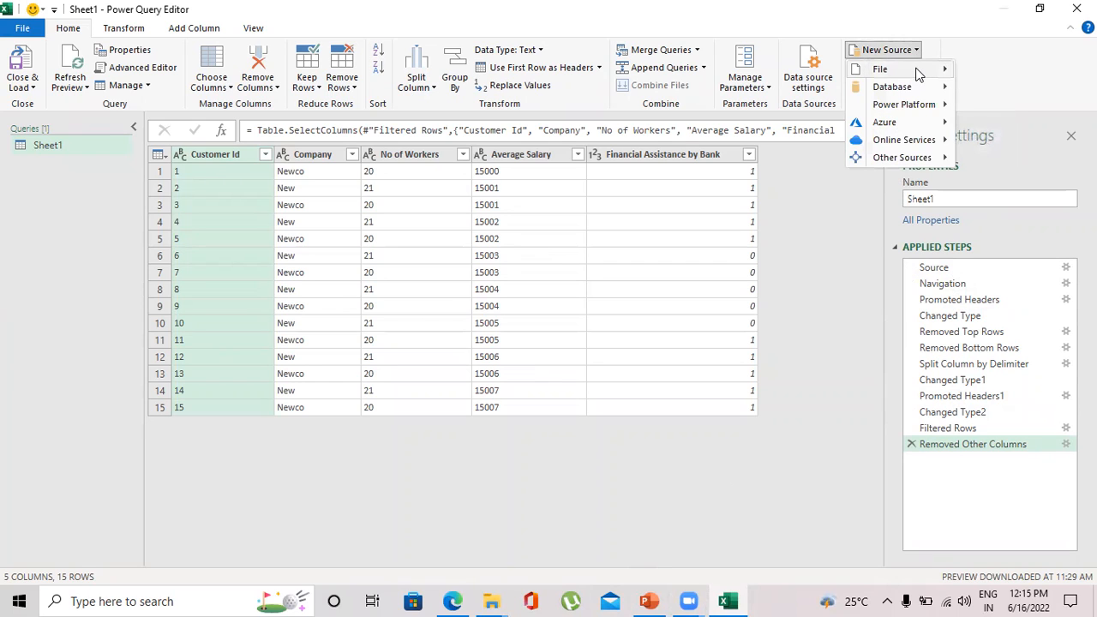
mouse_move(925, 72)
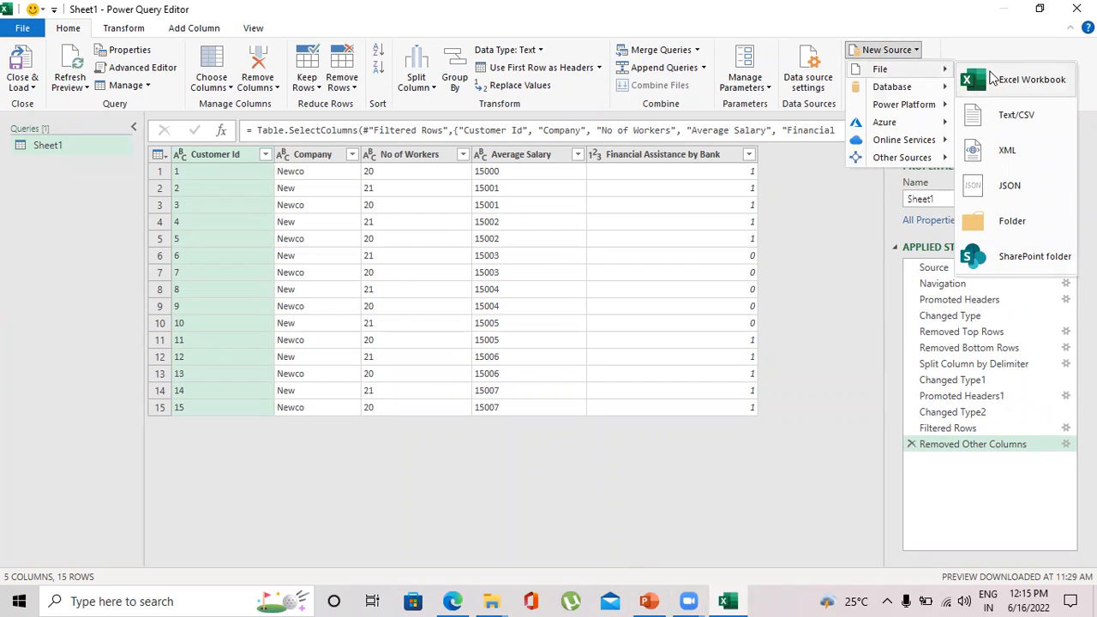
click(992, 79)
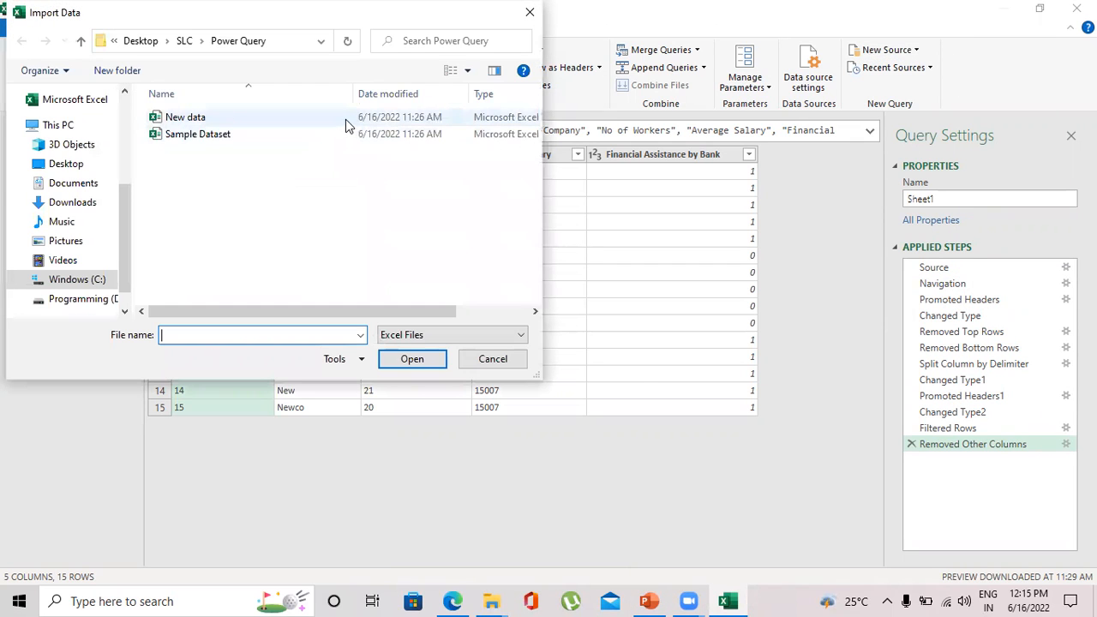
click(345, 119)
click(412, 359)
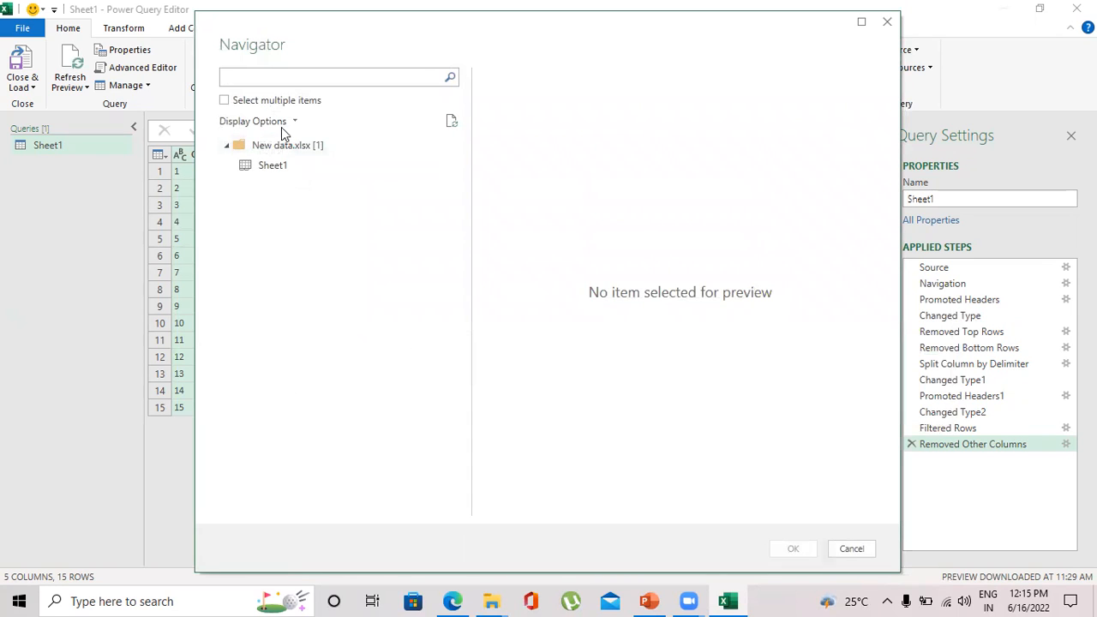
click(292, 164)
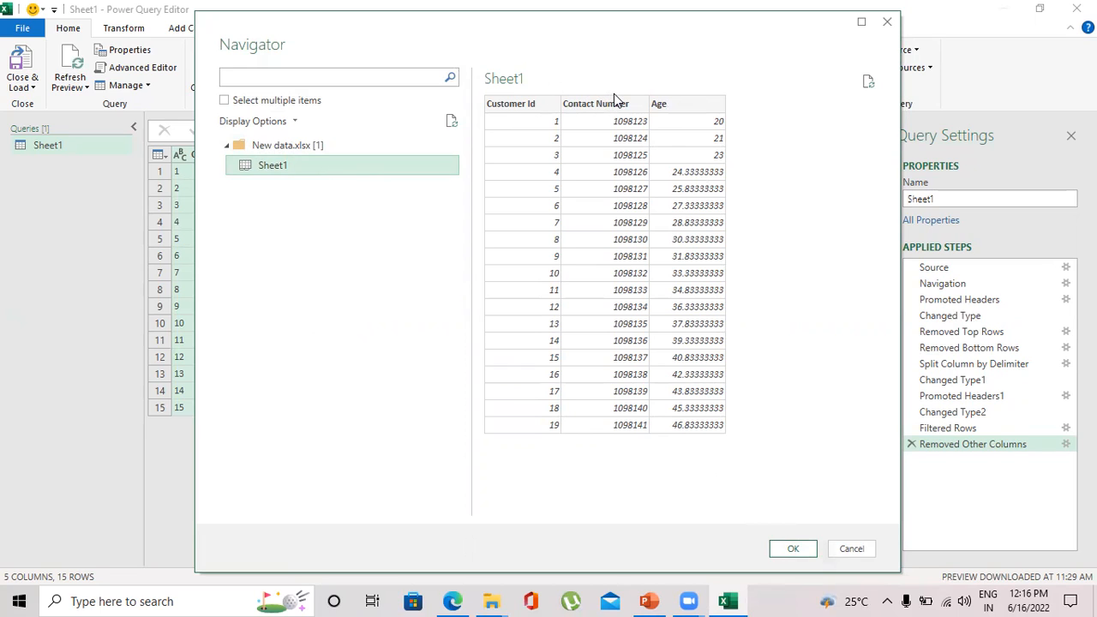
click(783, 551)
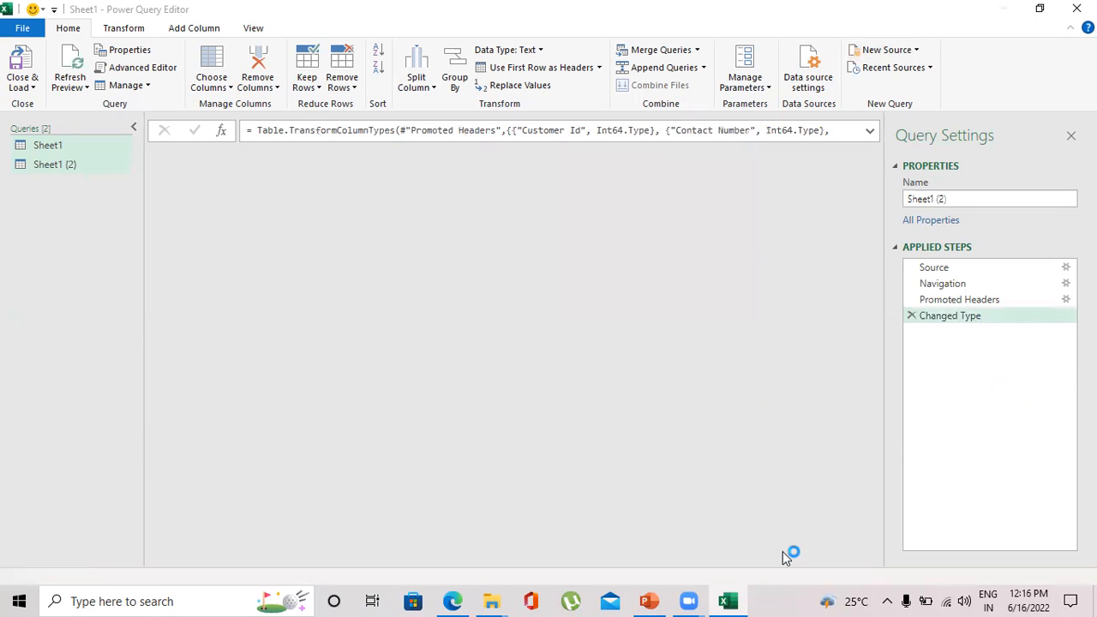
Rename the new query as parameters.
click(967, 200)
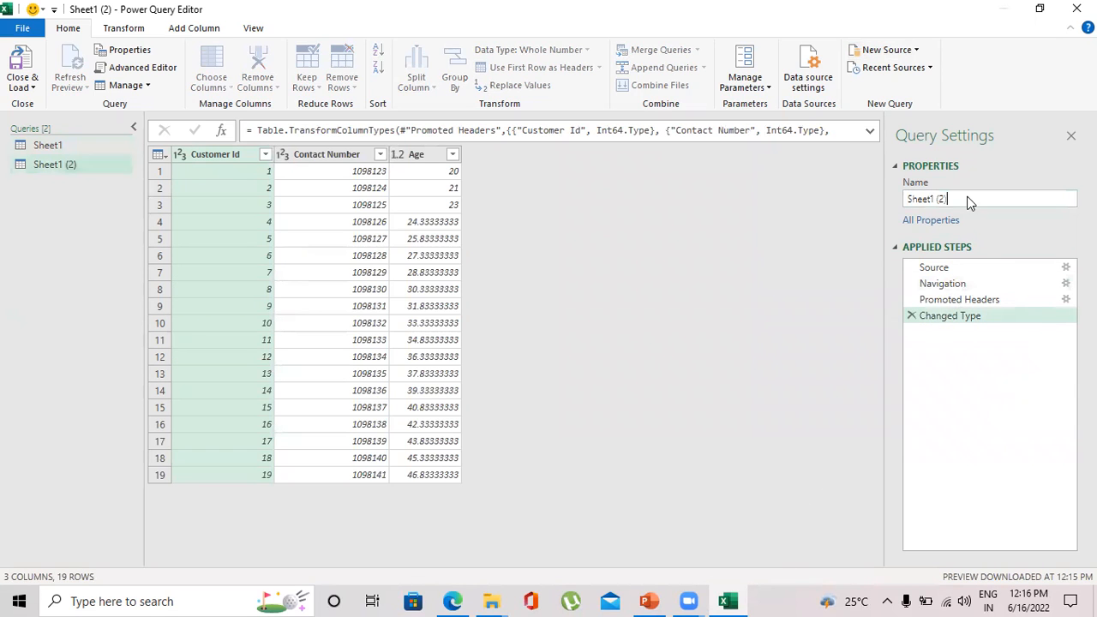
key(BackSpace)
text(parametr)
key(BackSpace)
text(ers)
key(Return)
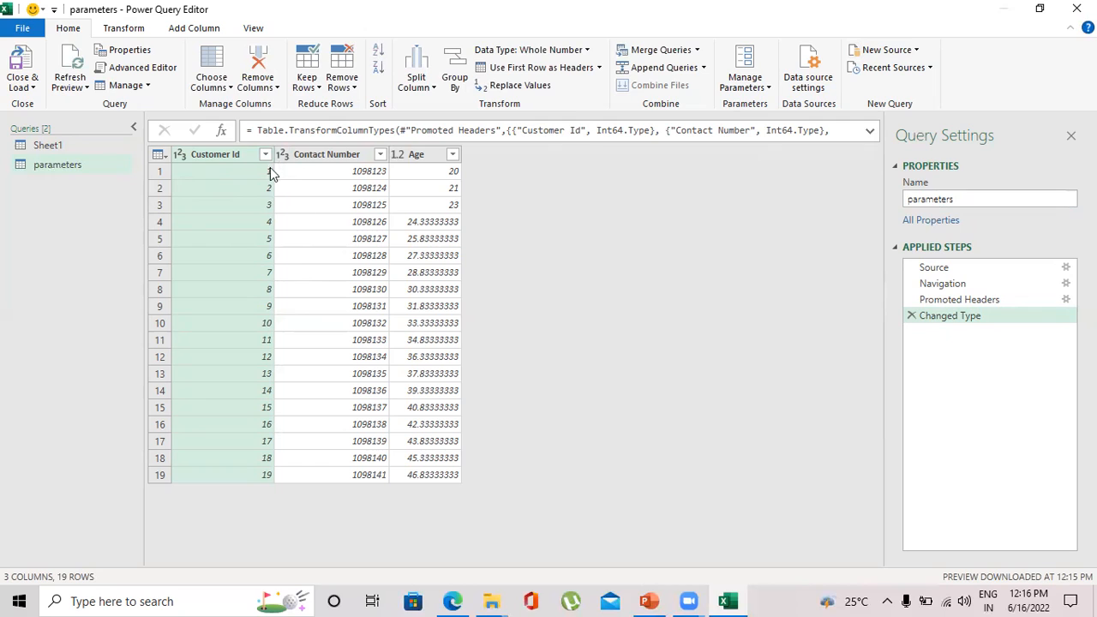
click(96, 147)
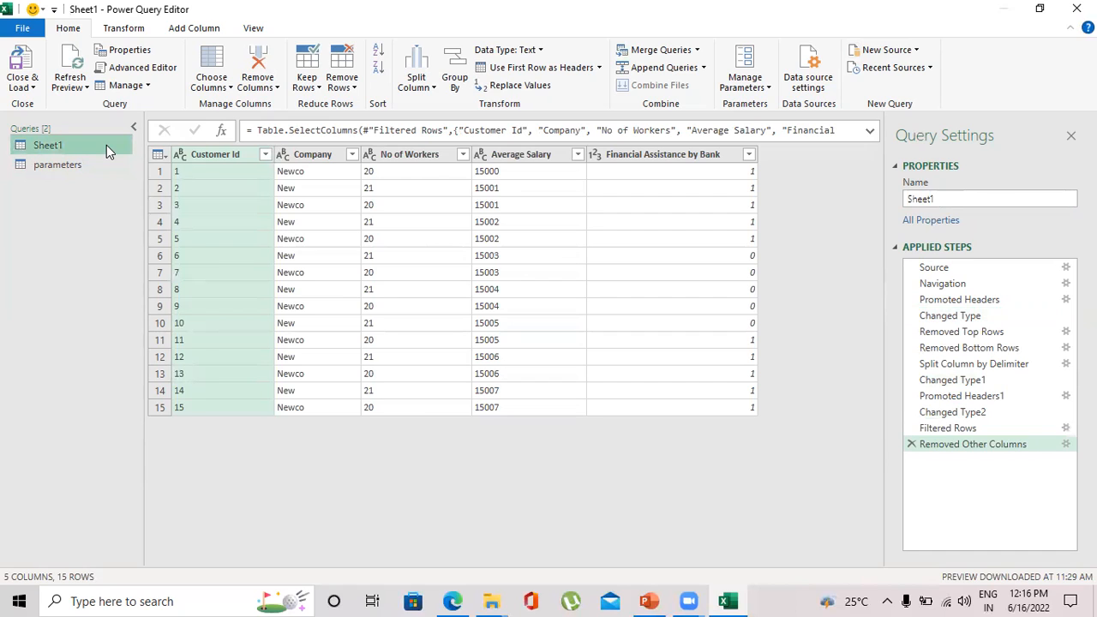
click(698, 51)
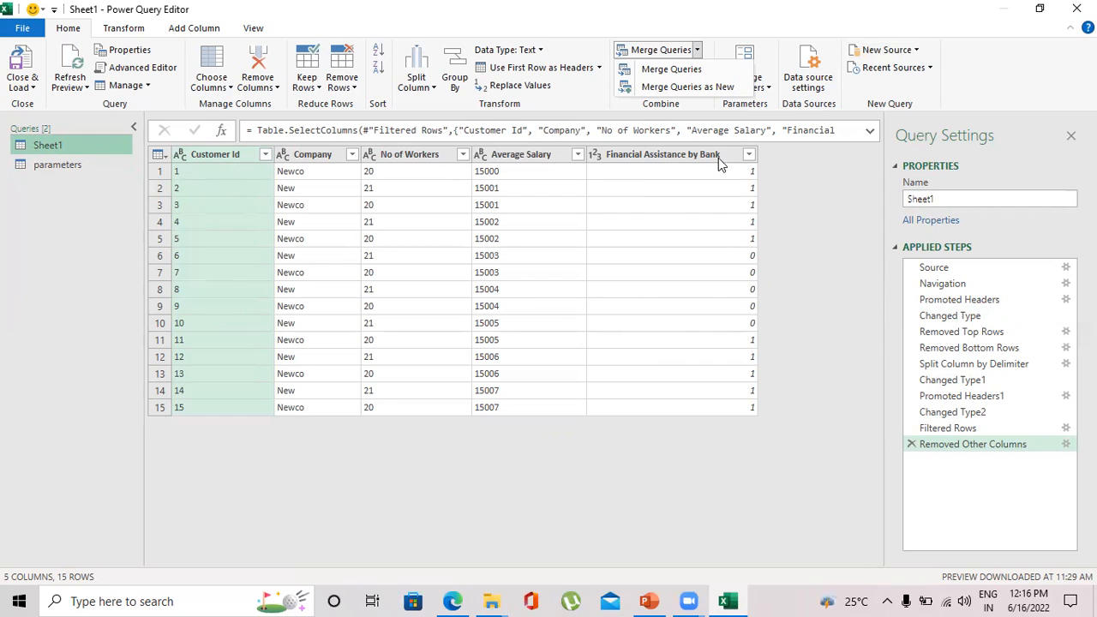
click(698, 88)
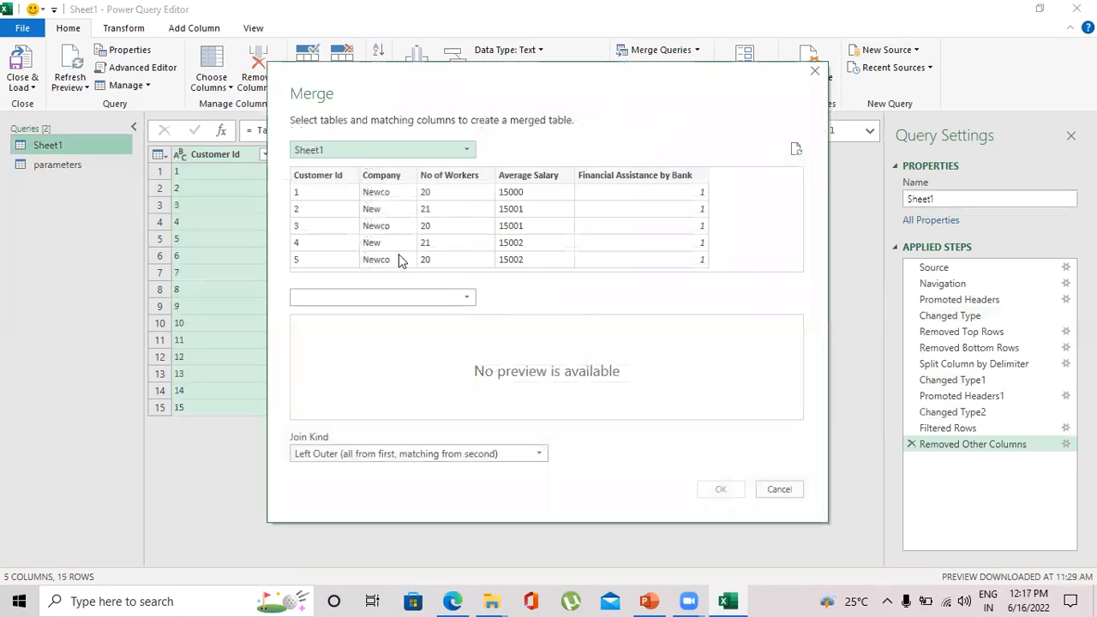
click(344, 299)
click(335, 333)
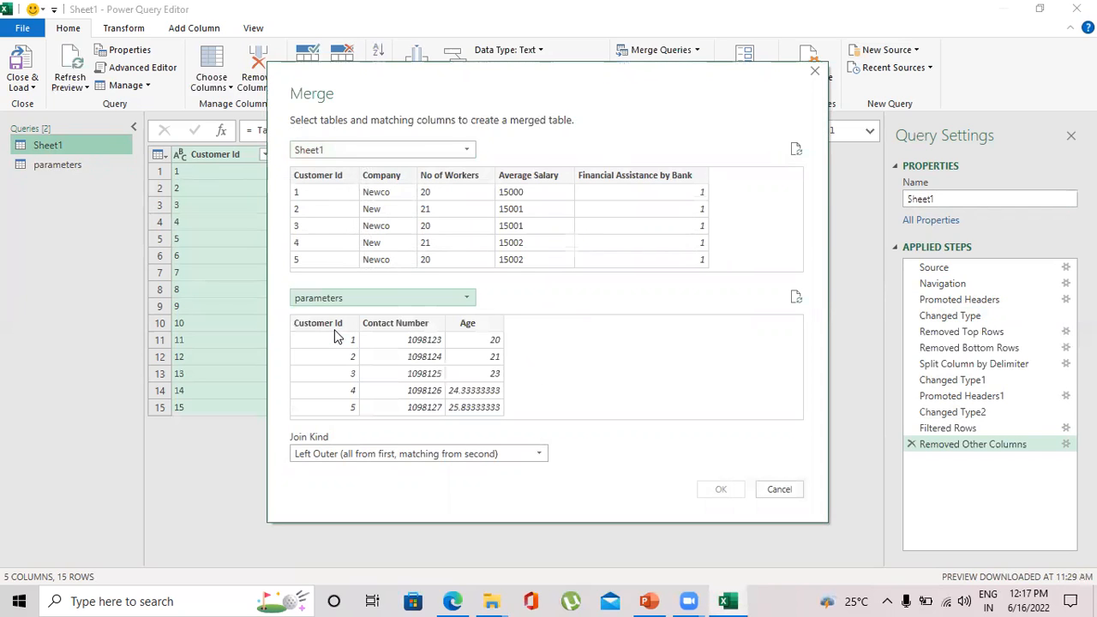
click(347, 178)
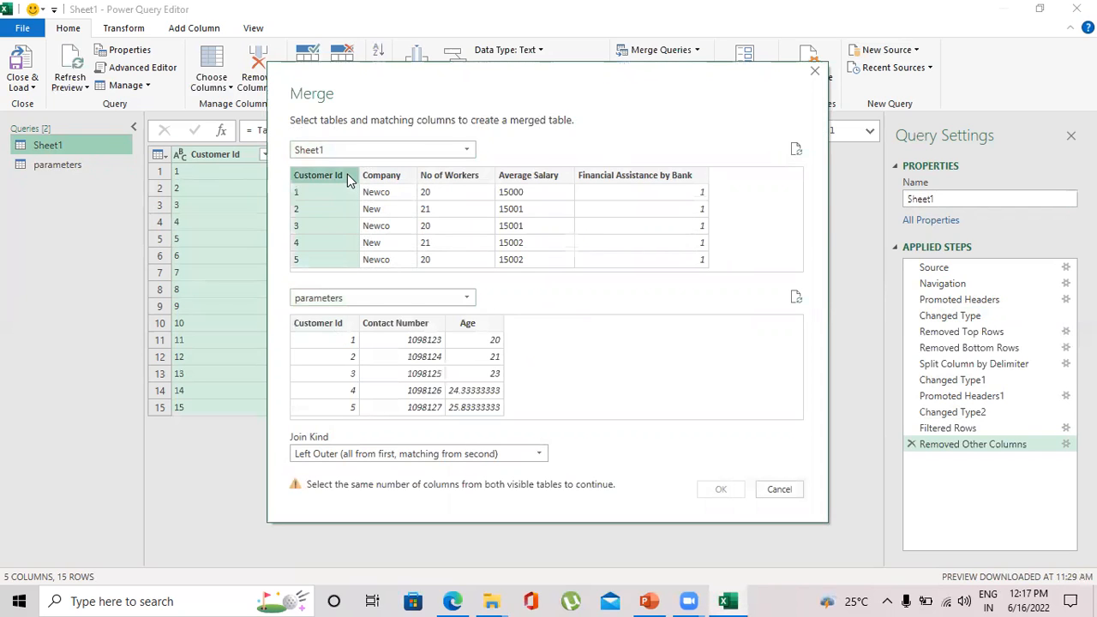
click(320, 324)
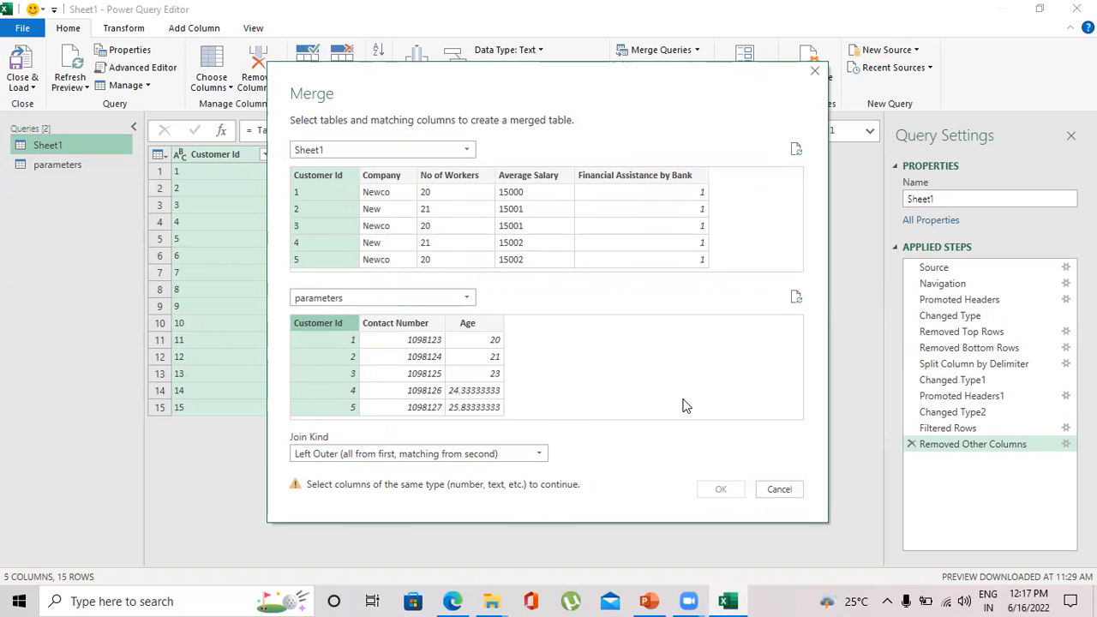
click(778, 490)
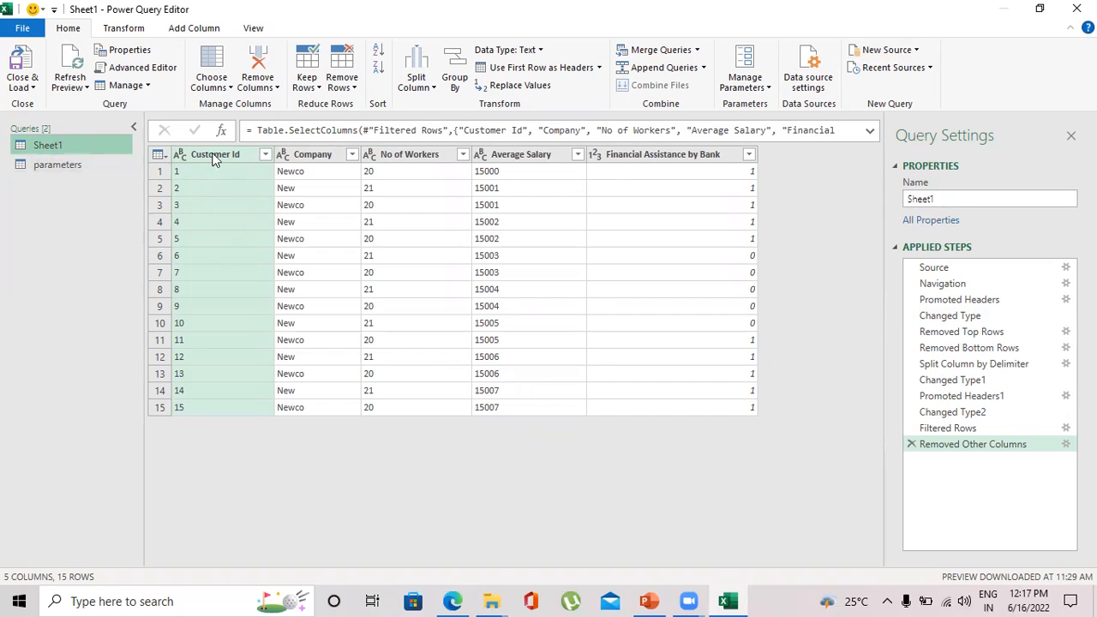
Change the Customer Id column of Sheet1 to the Whole Number data type.
click(541, 51)
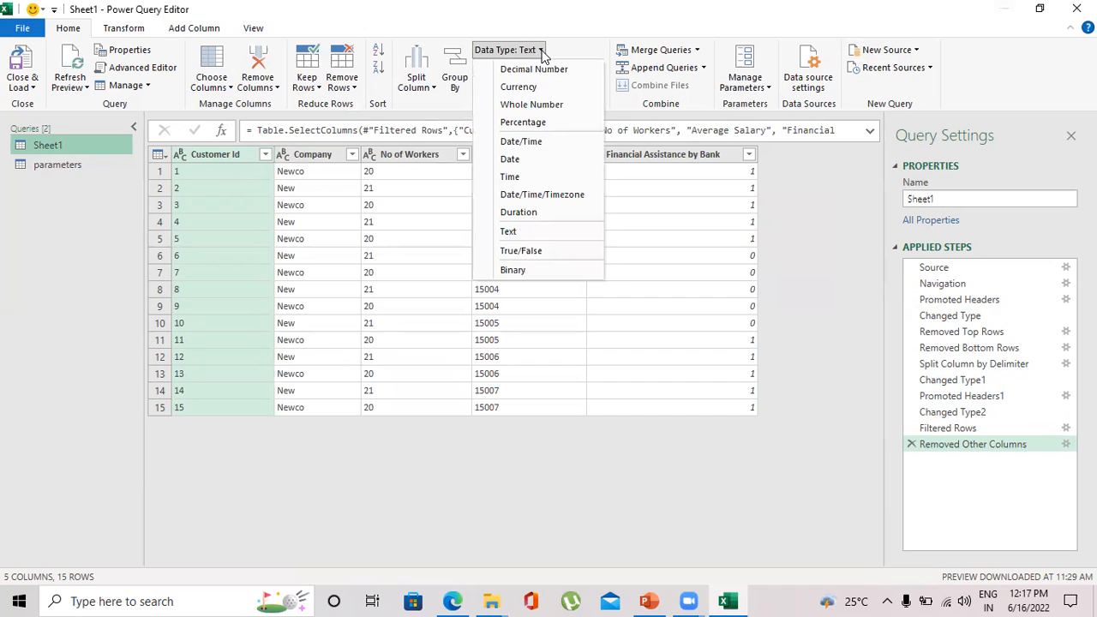
click(524, 103)
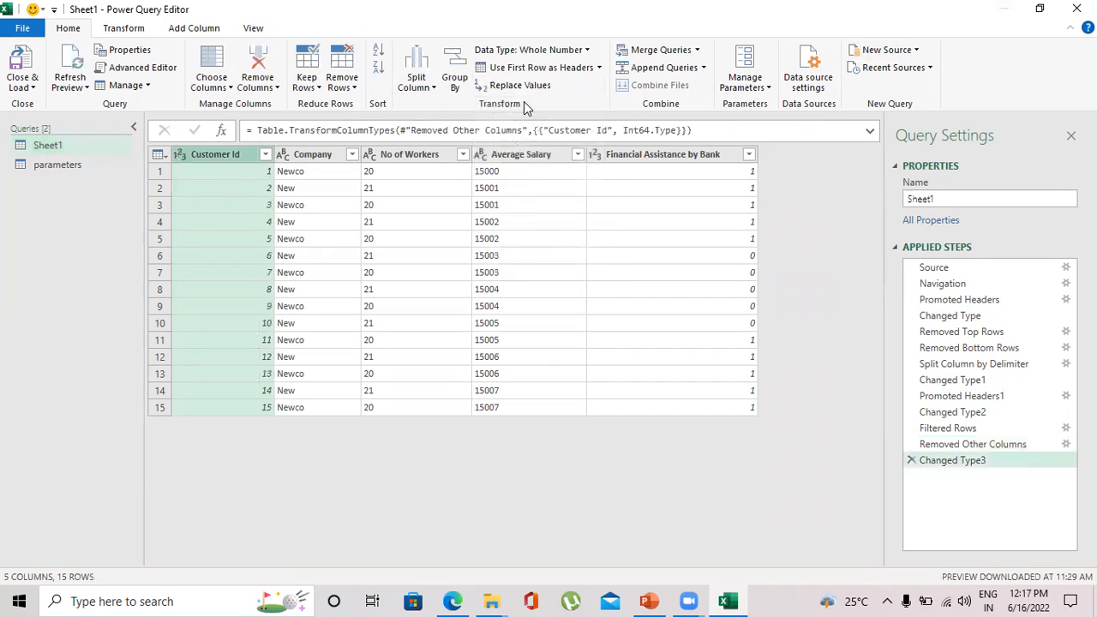
click(86, 163)
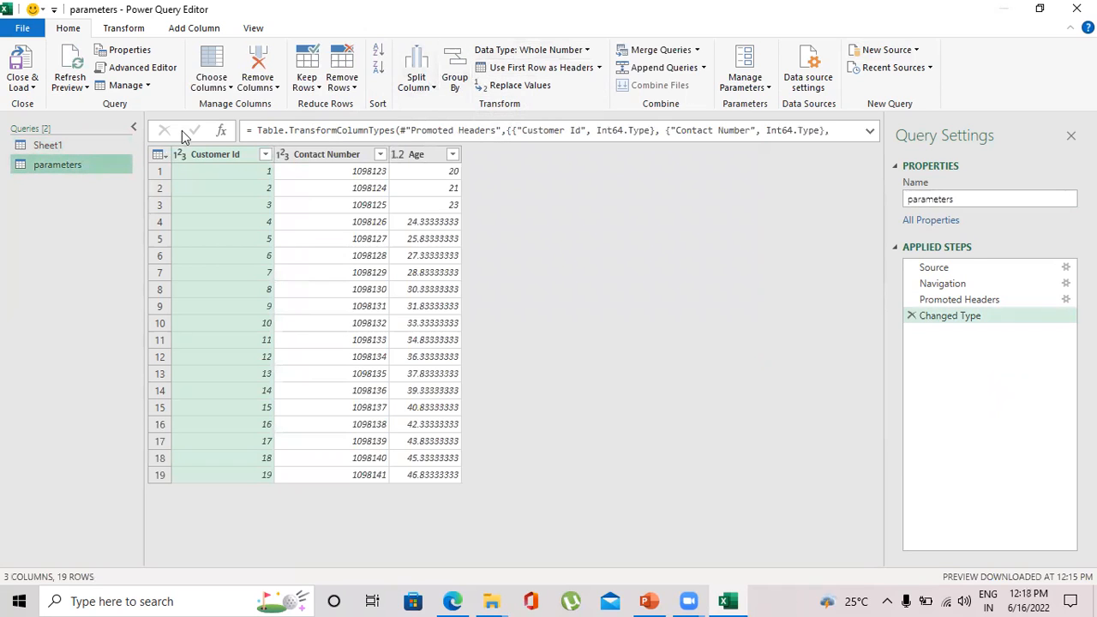
click(60, 147)
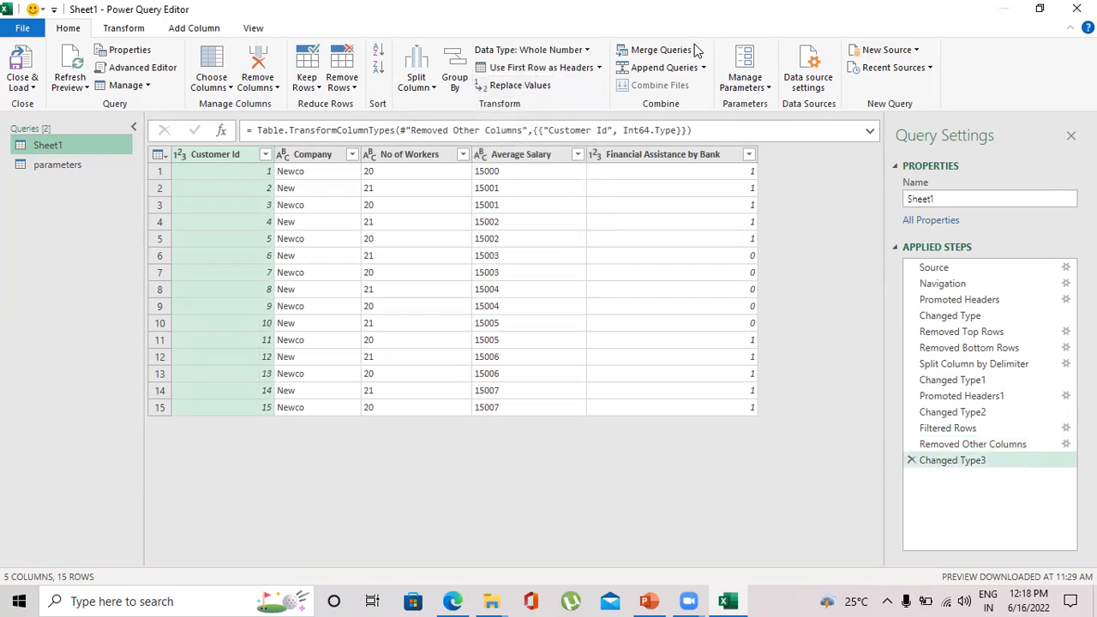
Merge Sheet1 with parameters as a new query, matching on Customer Id with a left outer join.
click(698, 51)
click(709, 88)
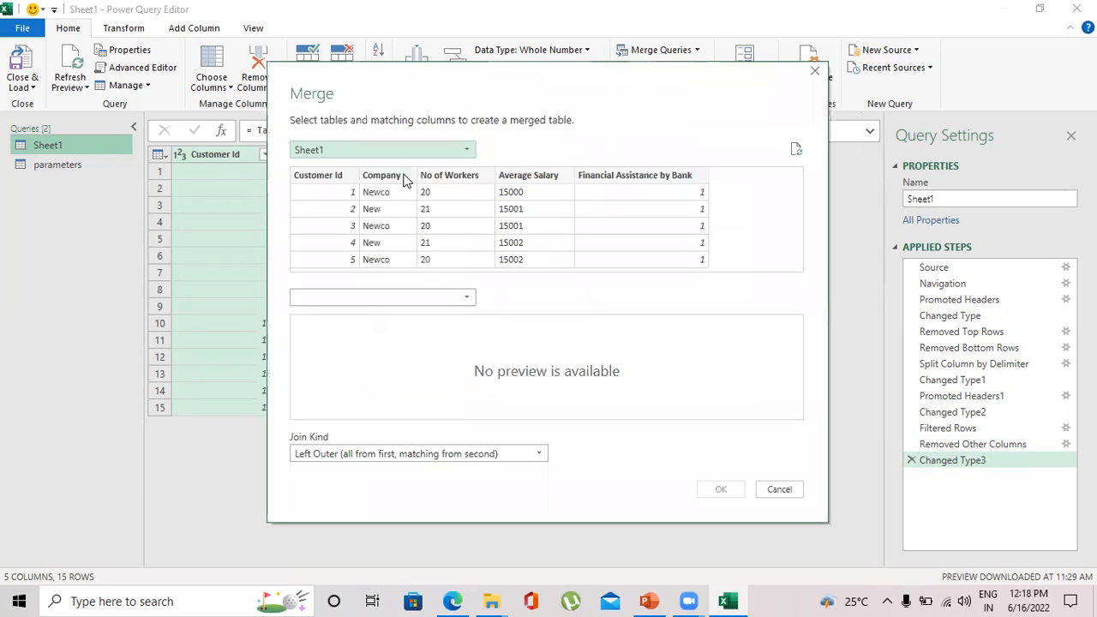
click(474, 296)
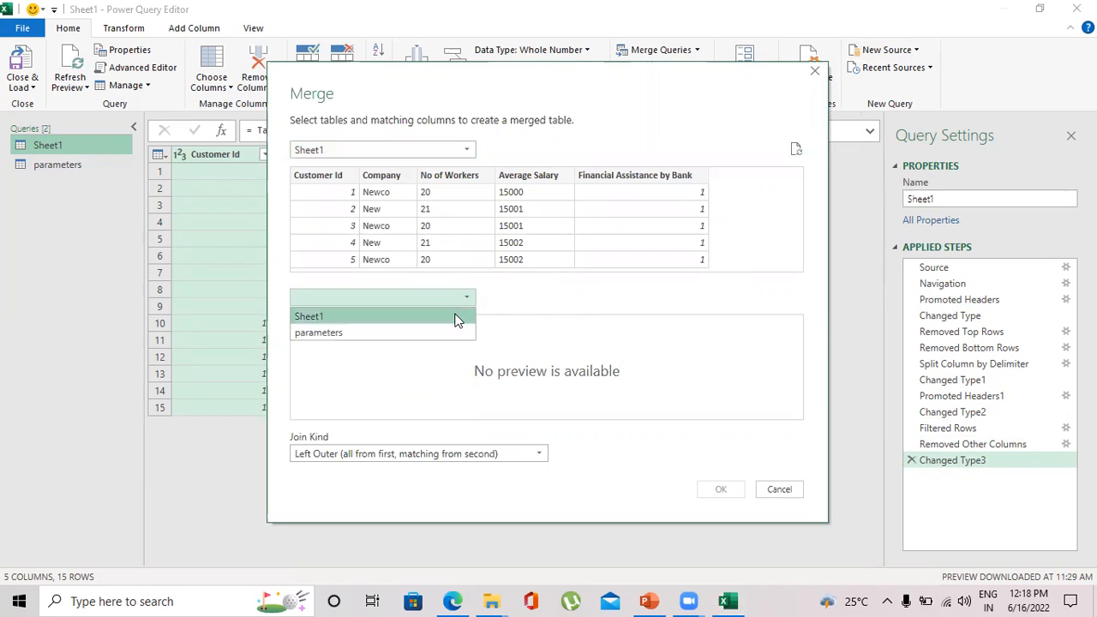
click(445, 333)
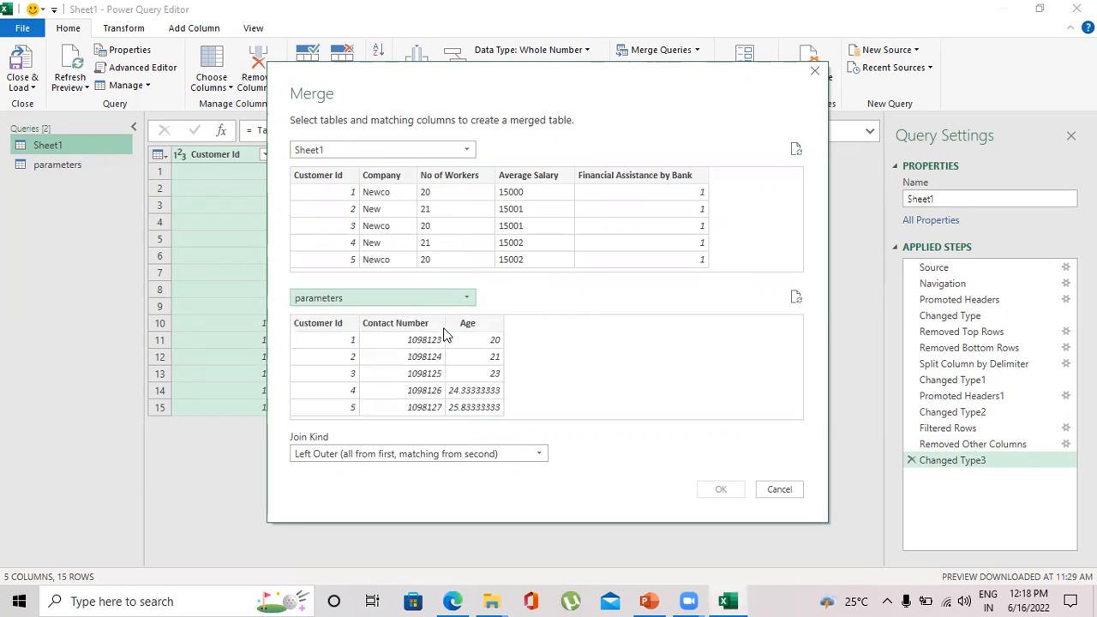
click(332, 176)
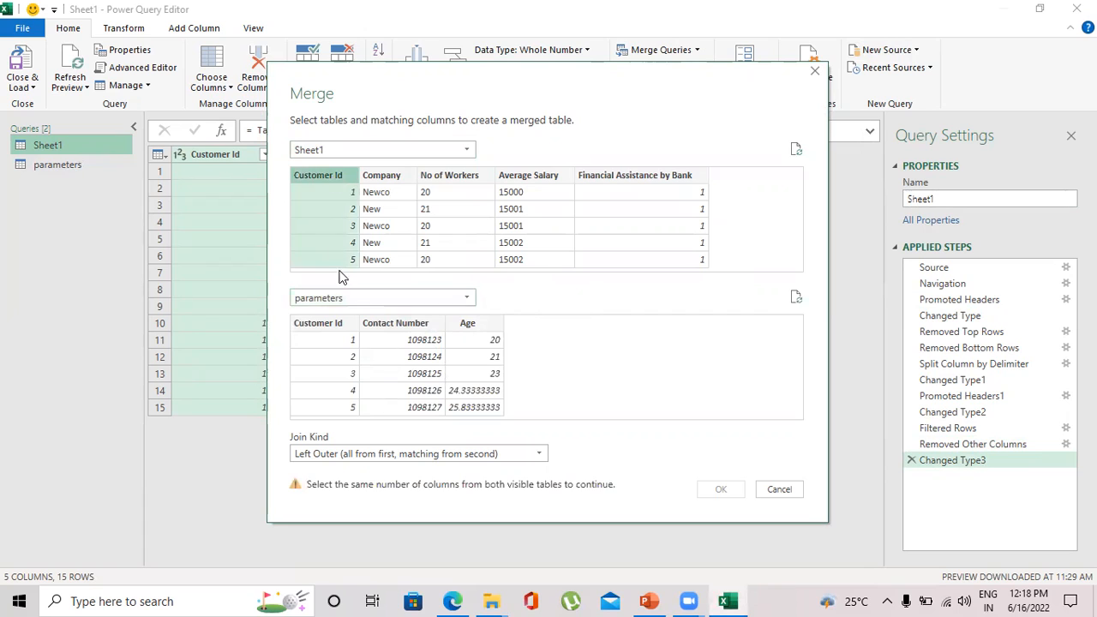
click(342, 324)
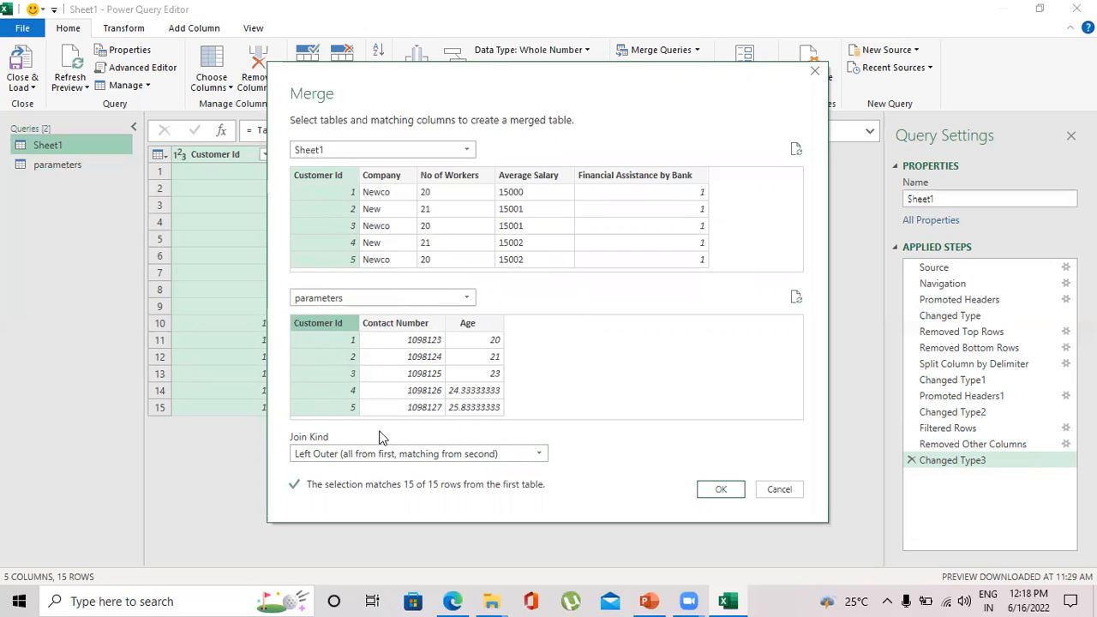
click(720, 491)
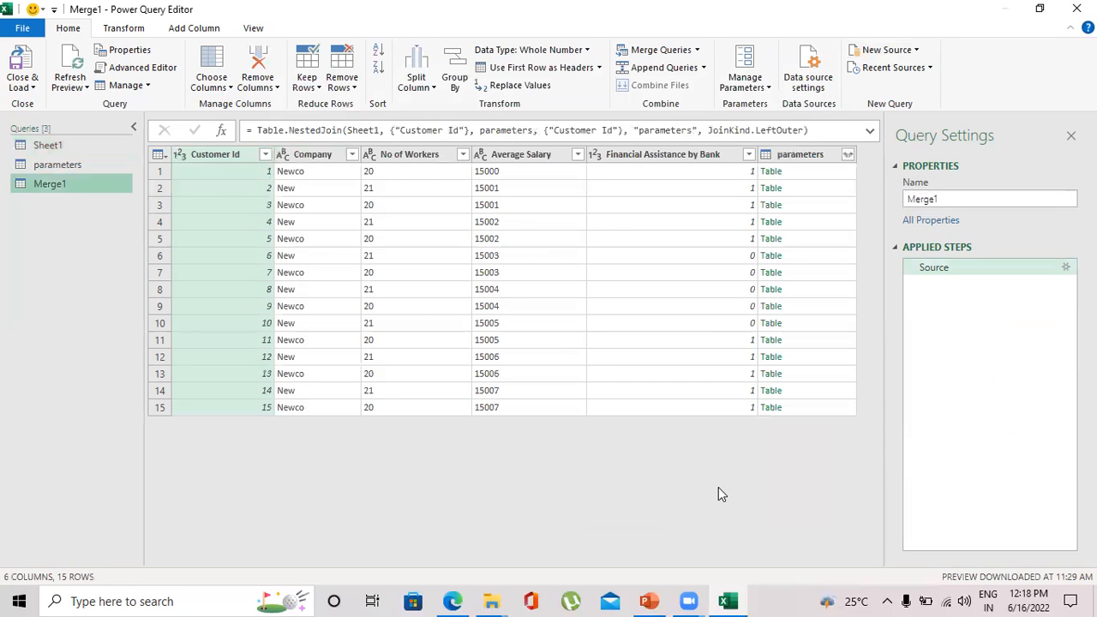
Rename the merged query as Company with Paramaters.
double_click(930, 200)
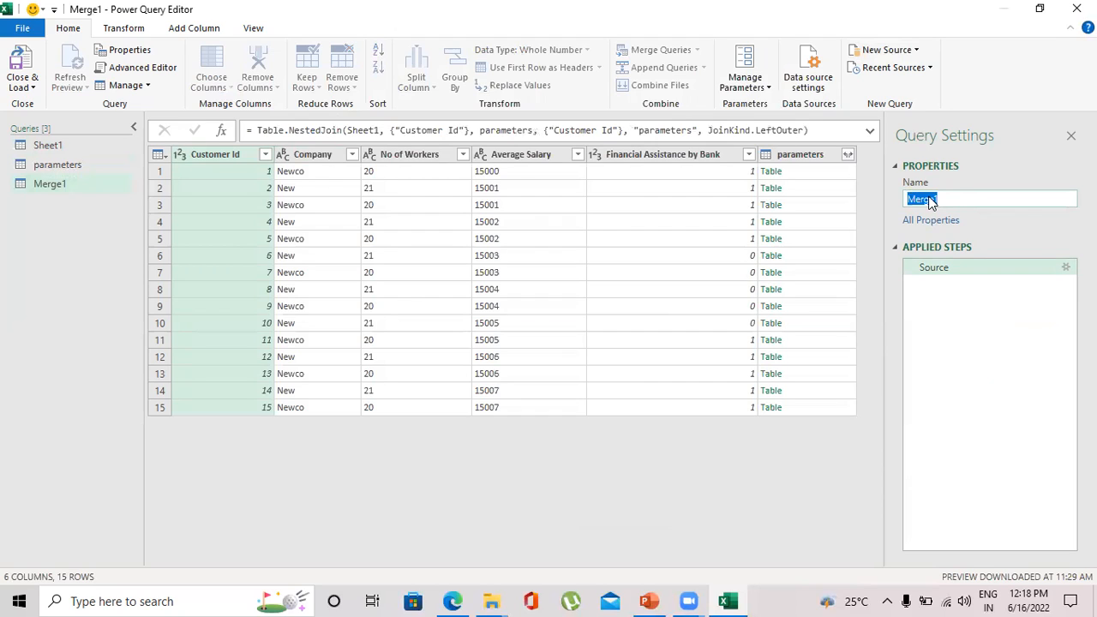
text(Company with Parama)
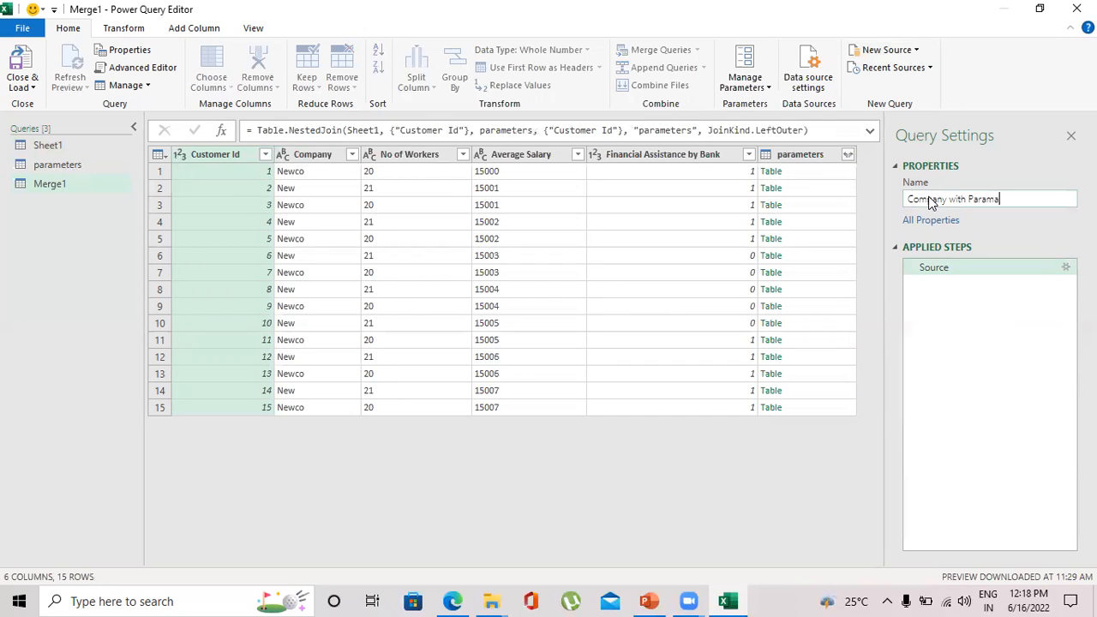
text(ters)
click(826, 468)
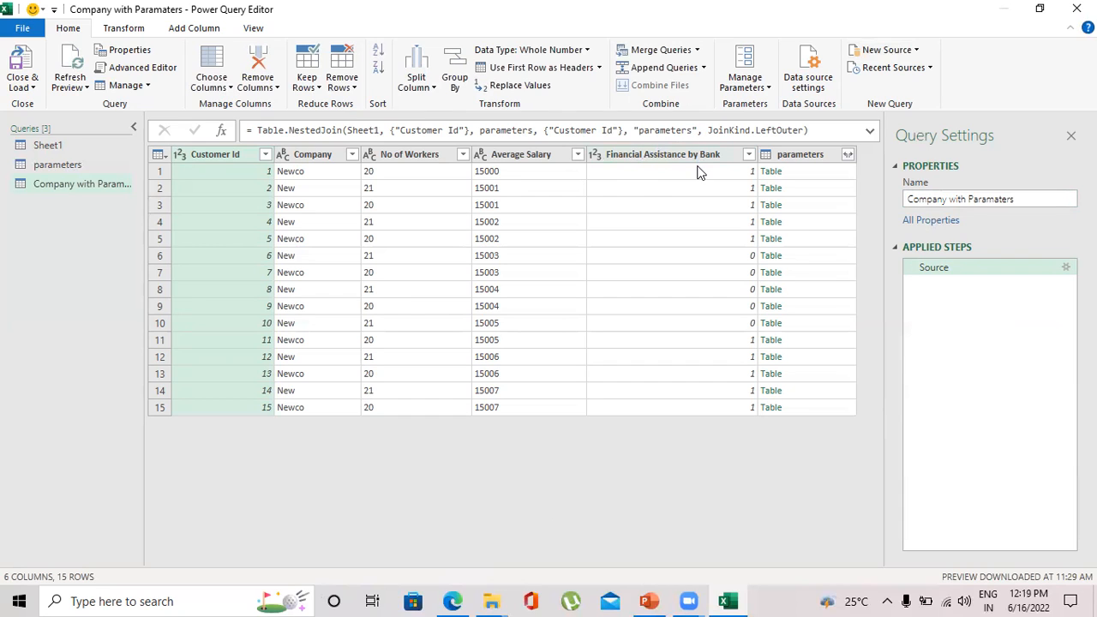
Expand the parameters column to include only Contact Number.
click(848, 154)
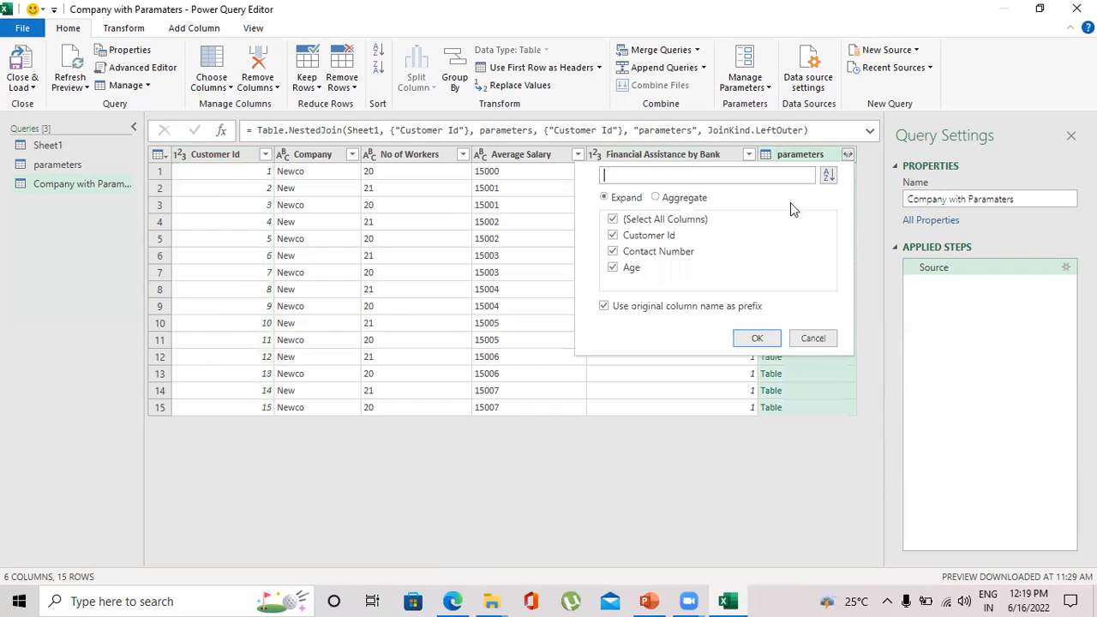
click(613, 220)
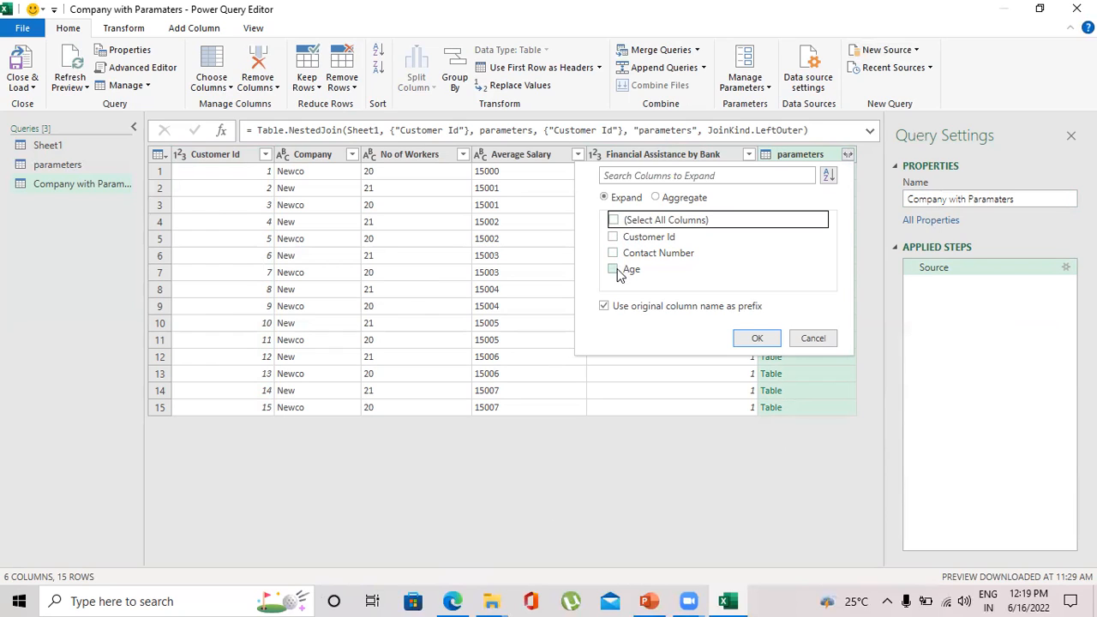
click(613, 254)
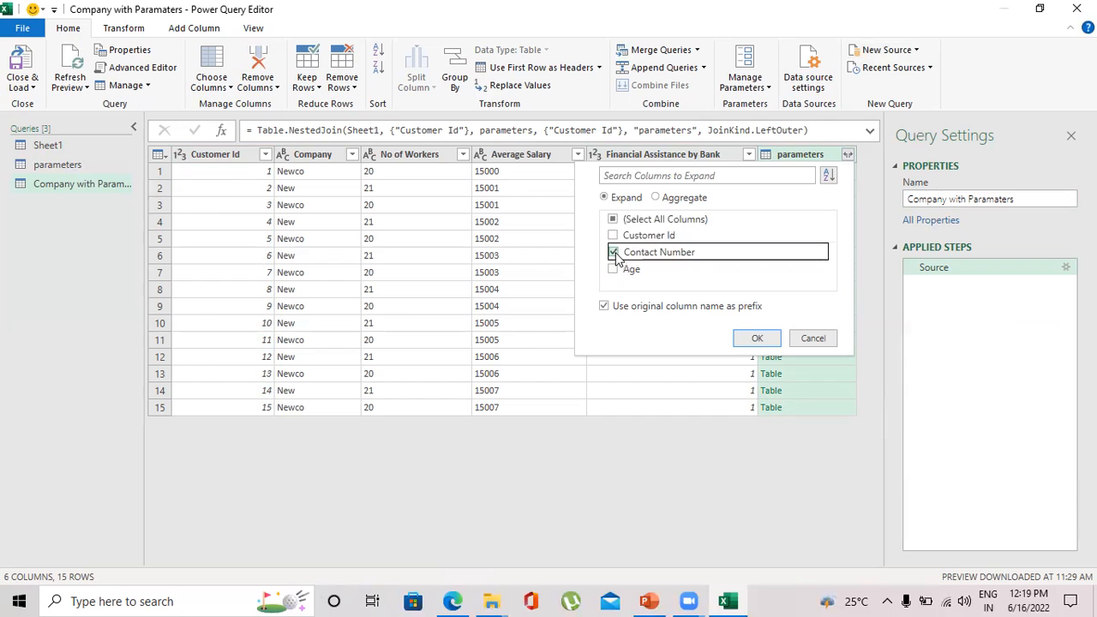
click(753, 338)
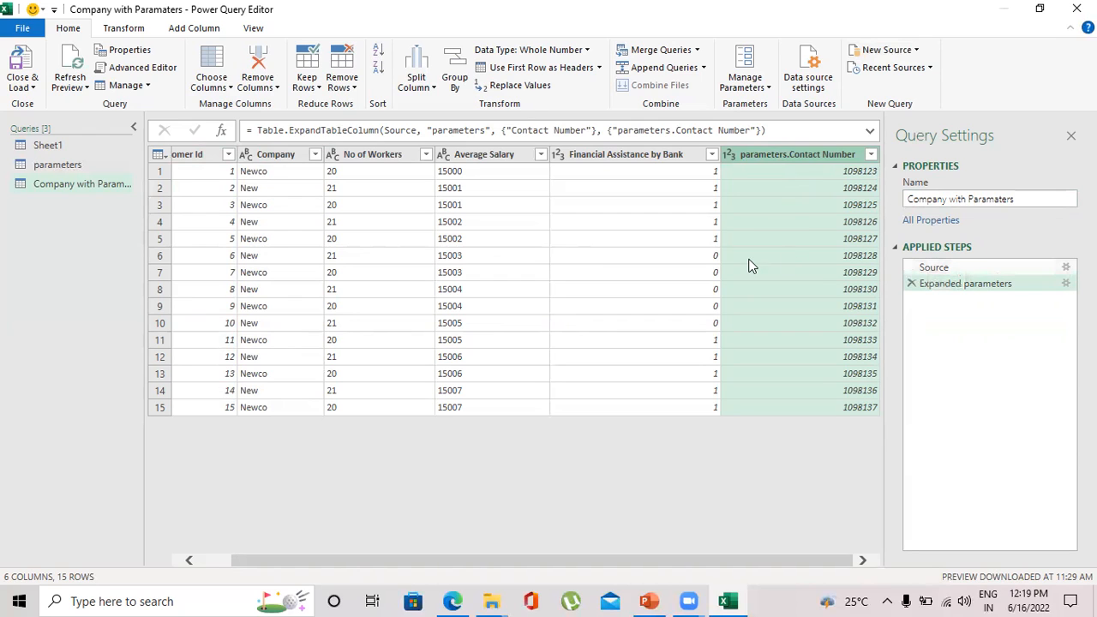
Edit the expansion step's settings to also include the Age column.
click(871, 156)
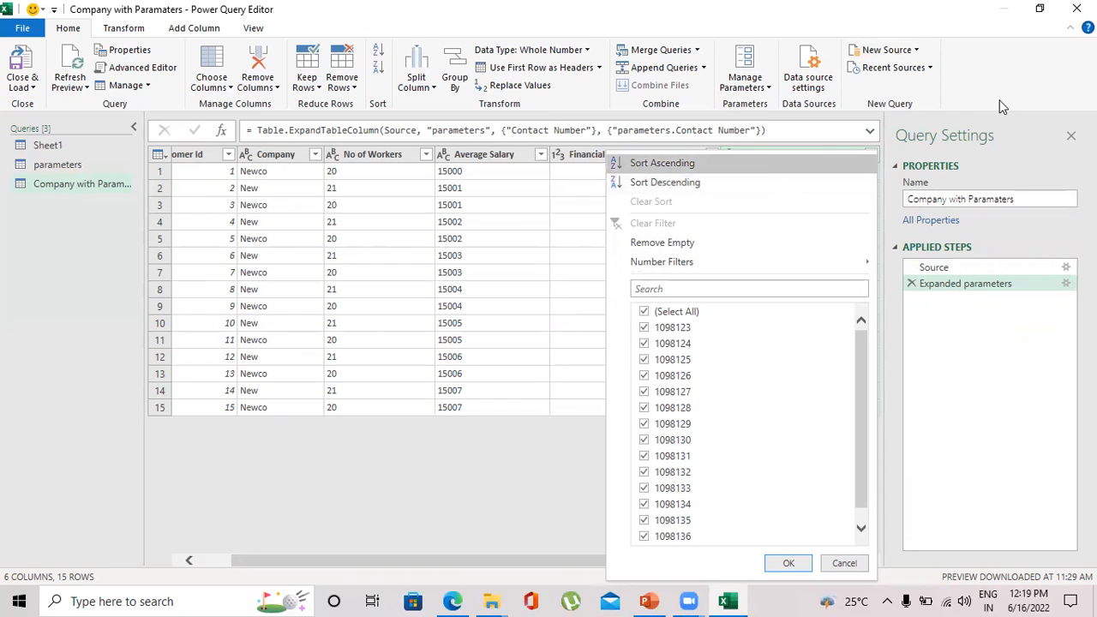
click(1063, 288)
click(1064, 284)
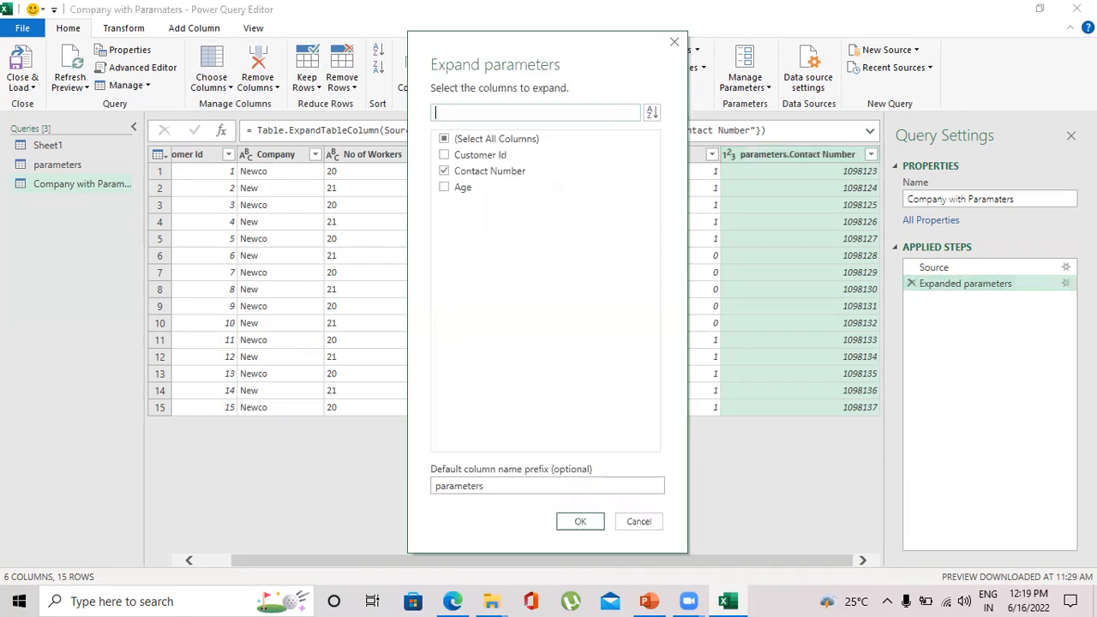
click(453, 186)
click(580, 522)
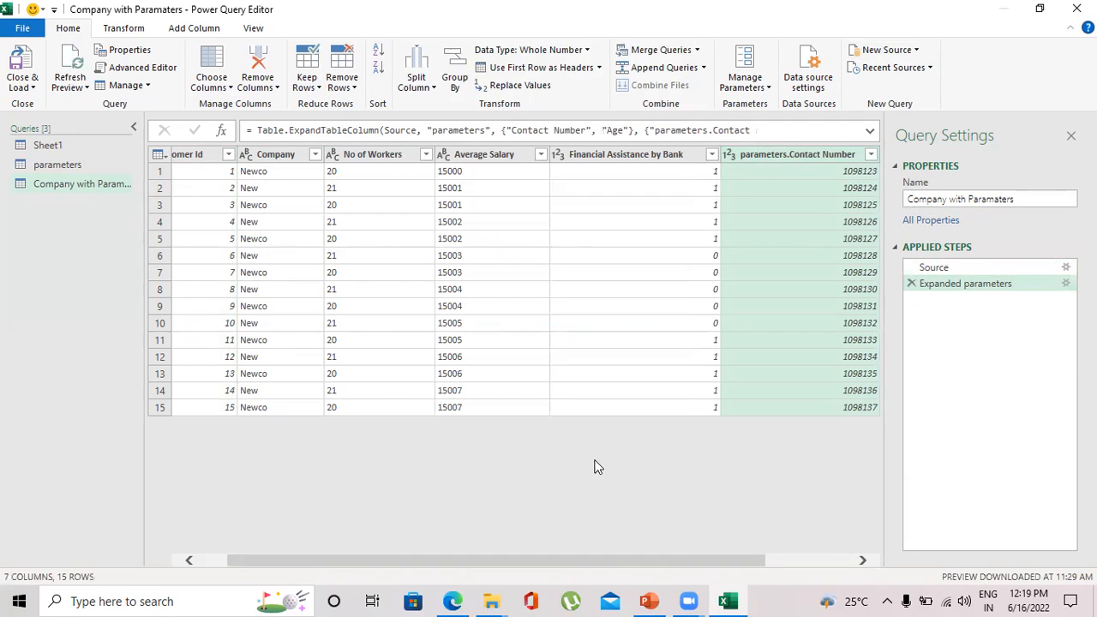
Rename the expanded columns as Contact No and Age.
drag(637, 562, 768, 538)
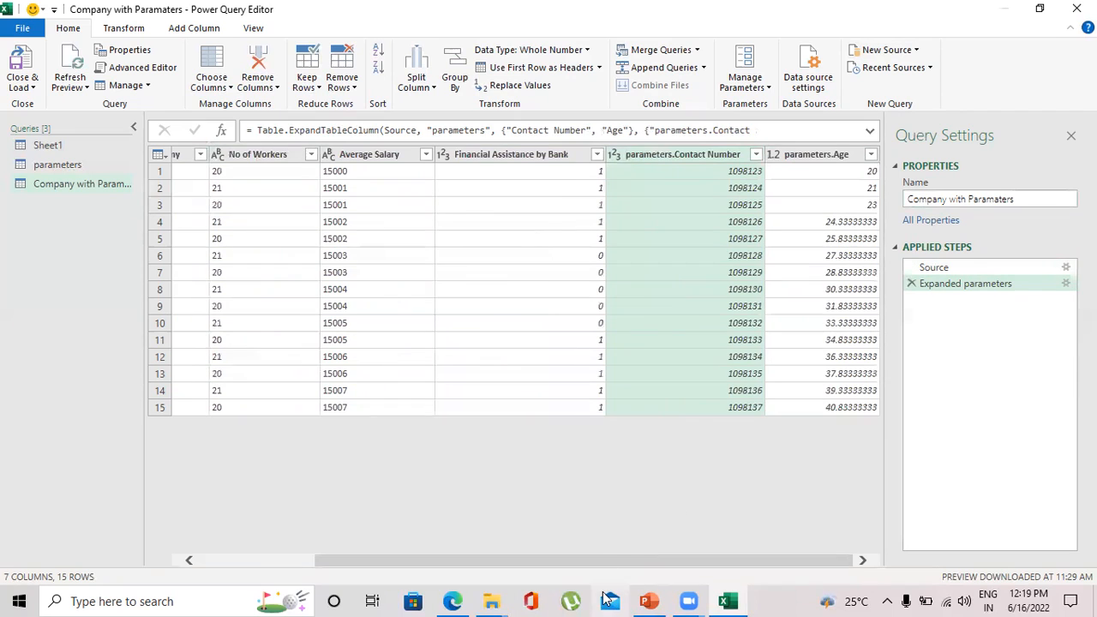
drag(632, 564, 501, 582)
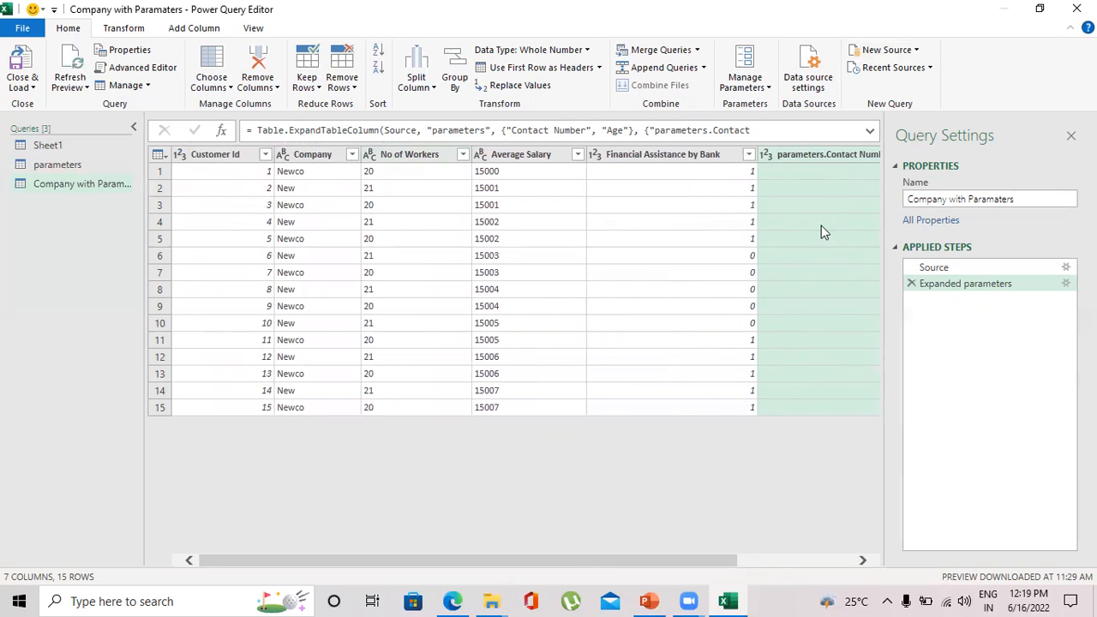
drag(580, 566, 666, 555)
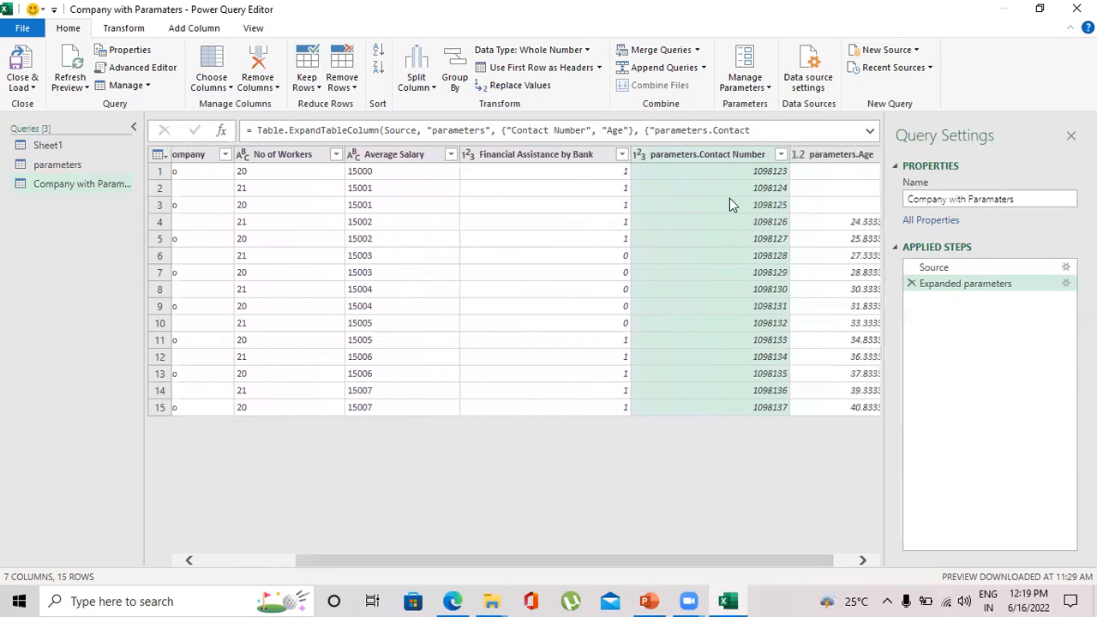
double_click(704, 155)
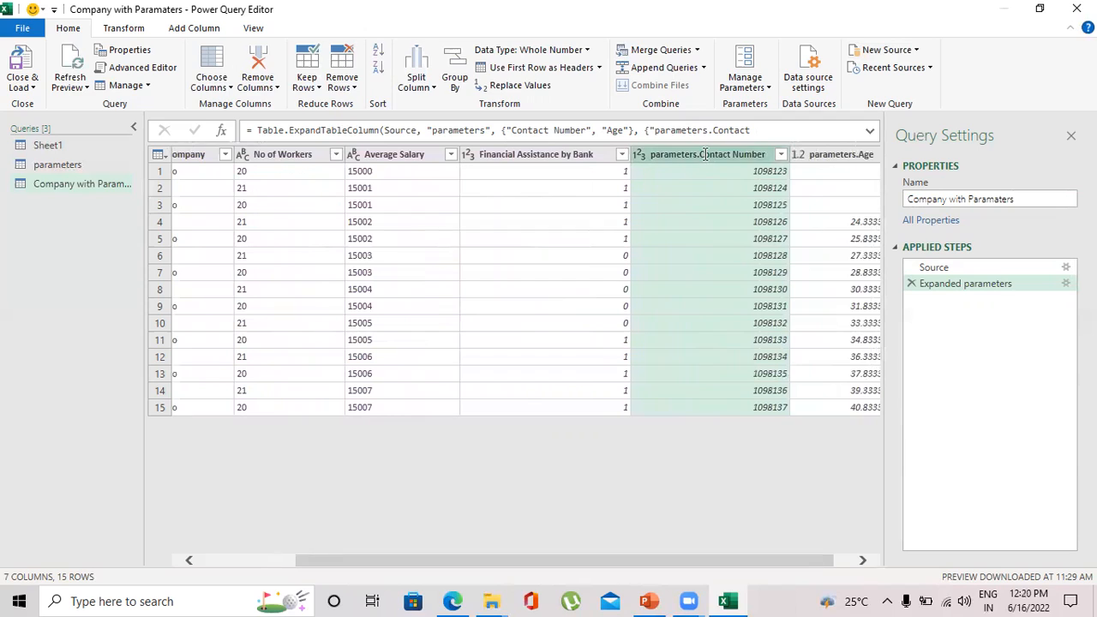
text(Contact)
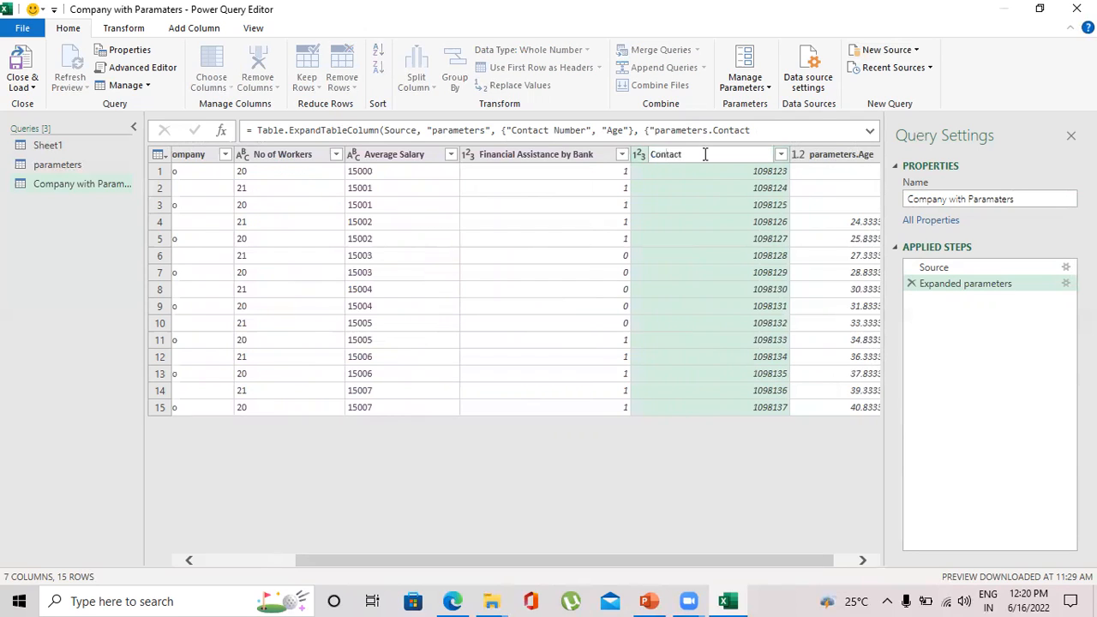
text( No)
click(833, 163)
double_click(834, 156)
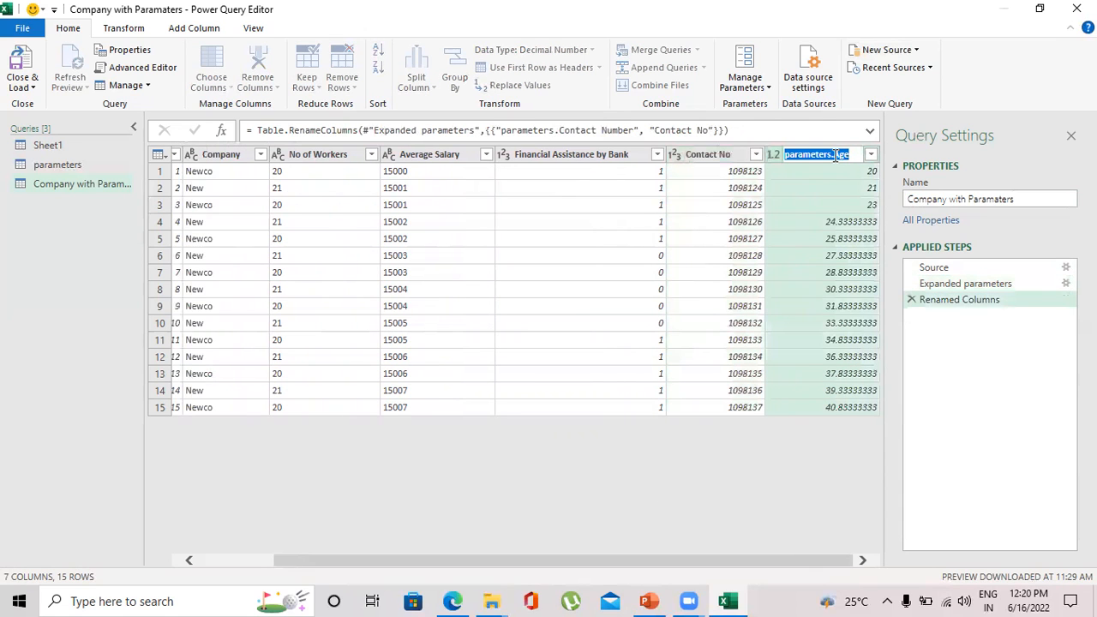
text(Age)
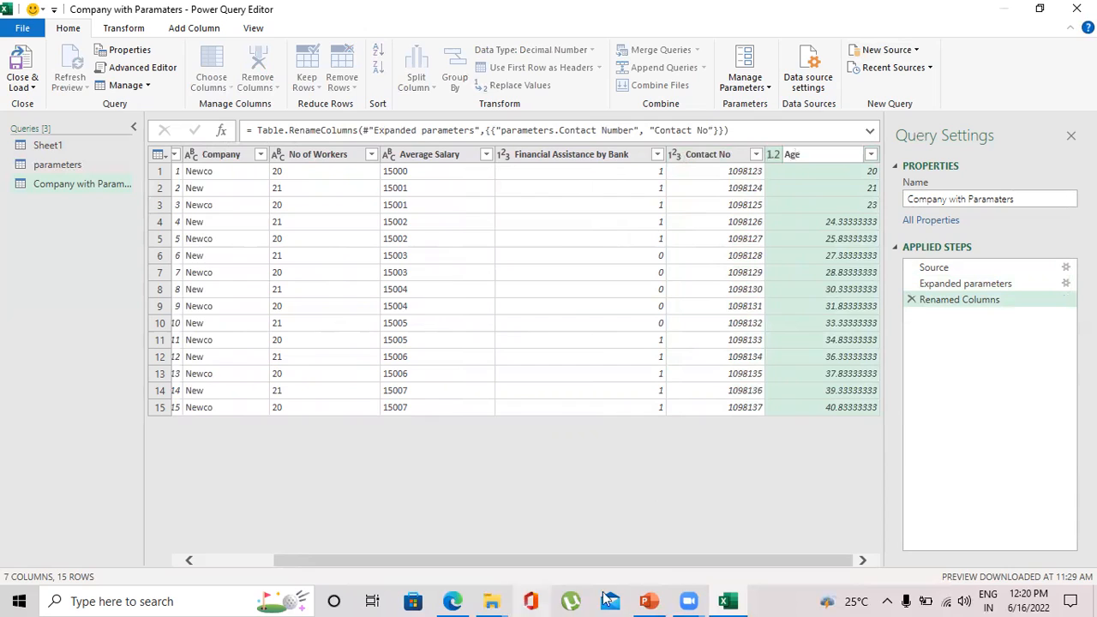
key(Return)
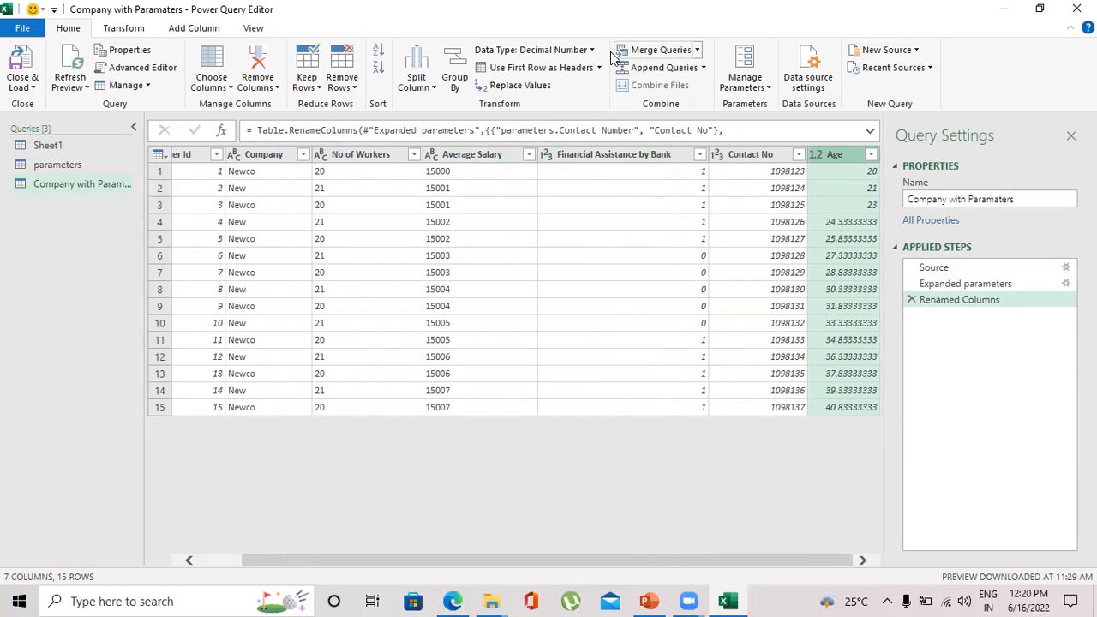
Set the Age column's data type to Whole Number.
click(583, 50)
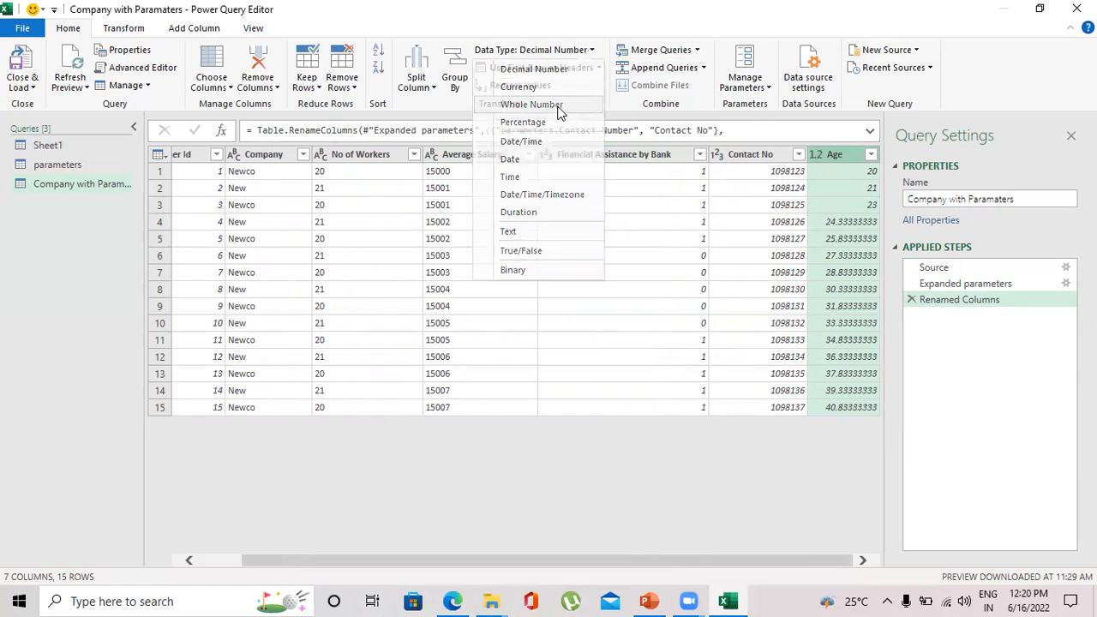
click(531, 104)
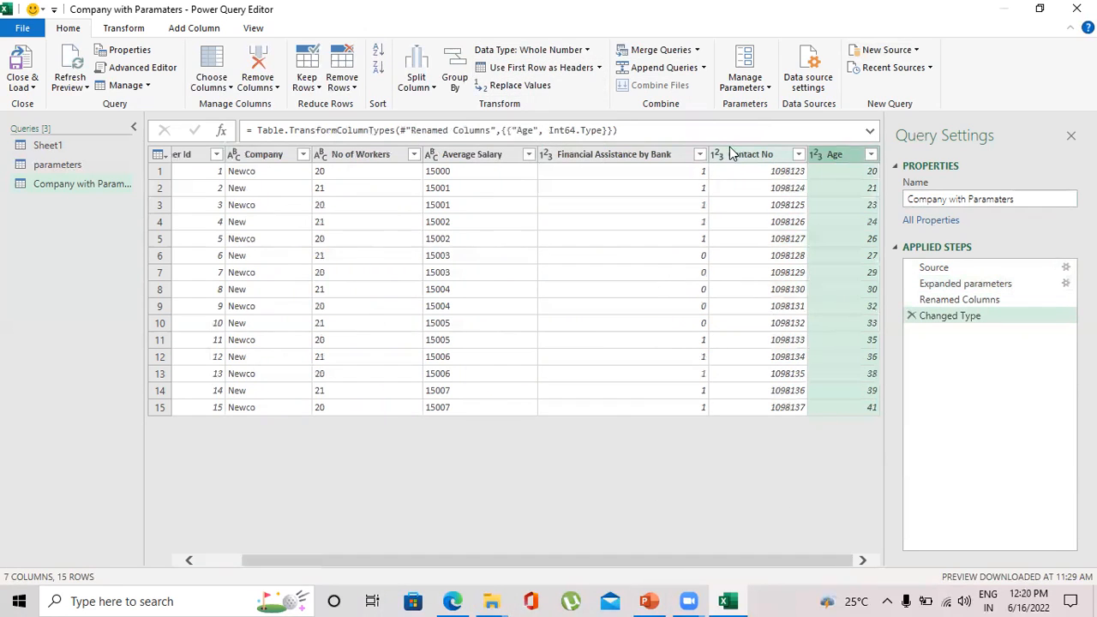
click(733, 154)
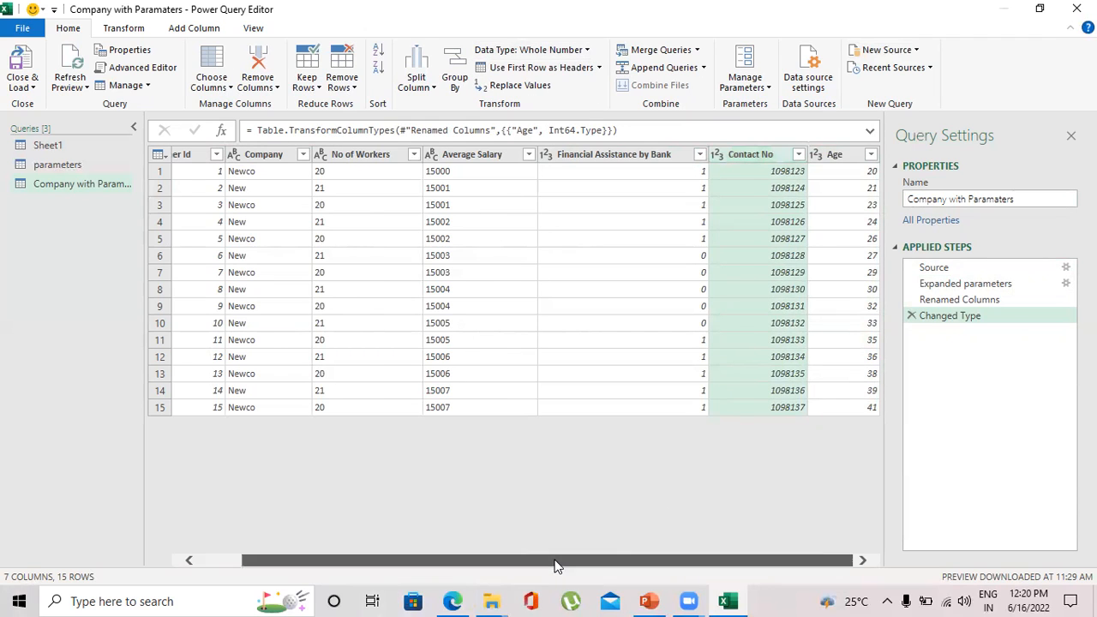
drag(554, 563, 458, 575)
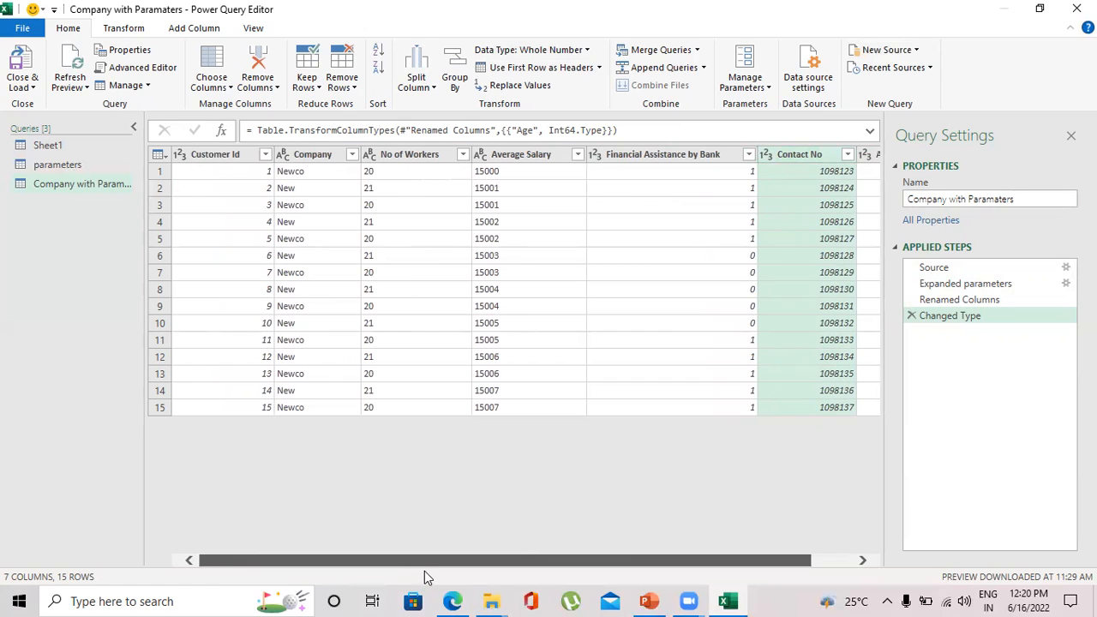
drag(472, 561, 613, 551)
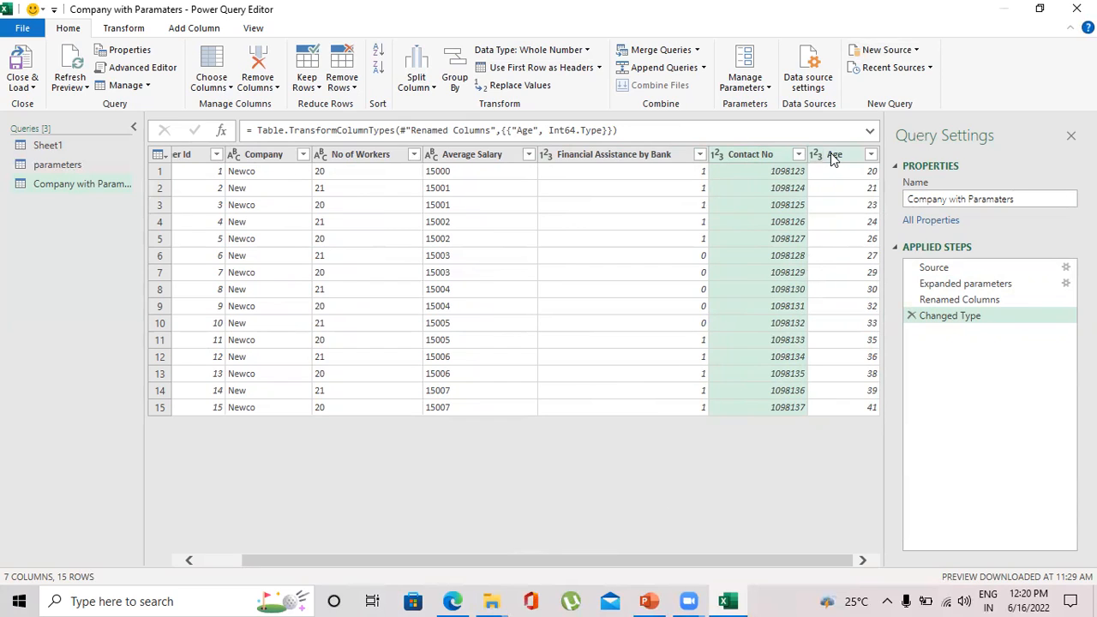
drag(733, 556, 788, 560)
Close and load the query as a table into a new worksheet.
click(31, 87)
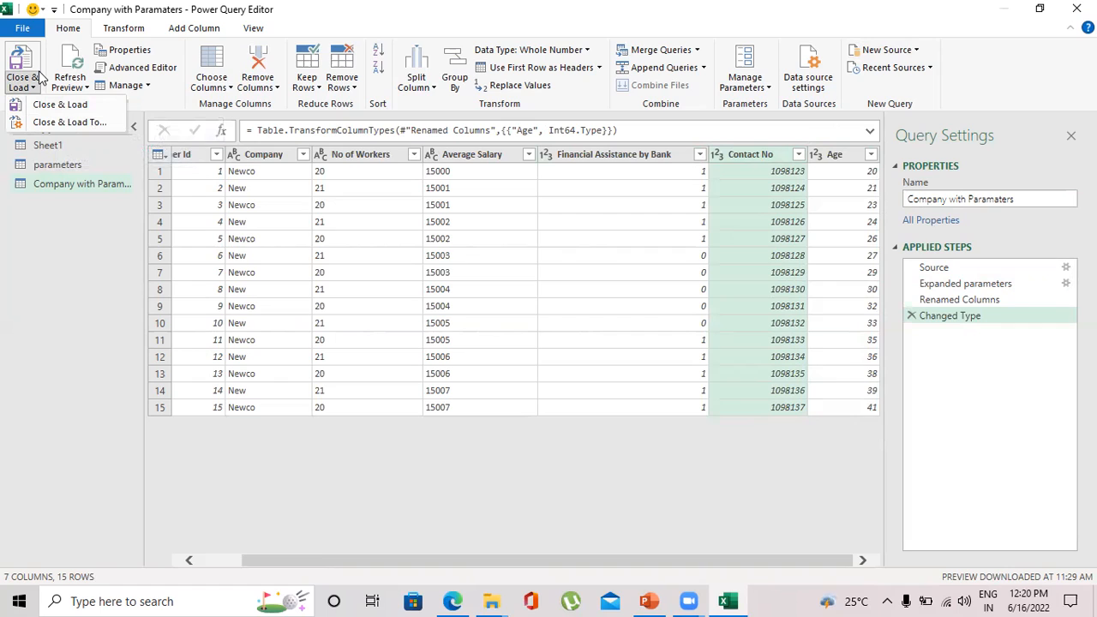
click(51, 124)
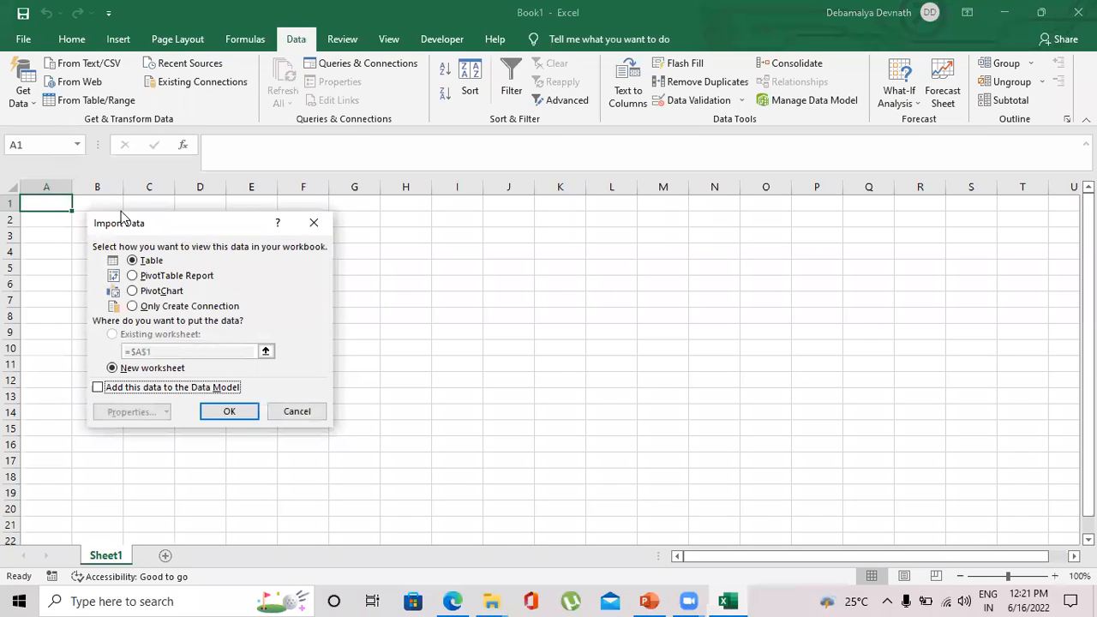
drag(137, 224, 425, 156)
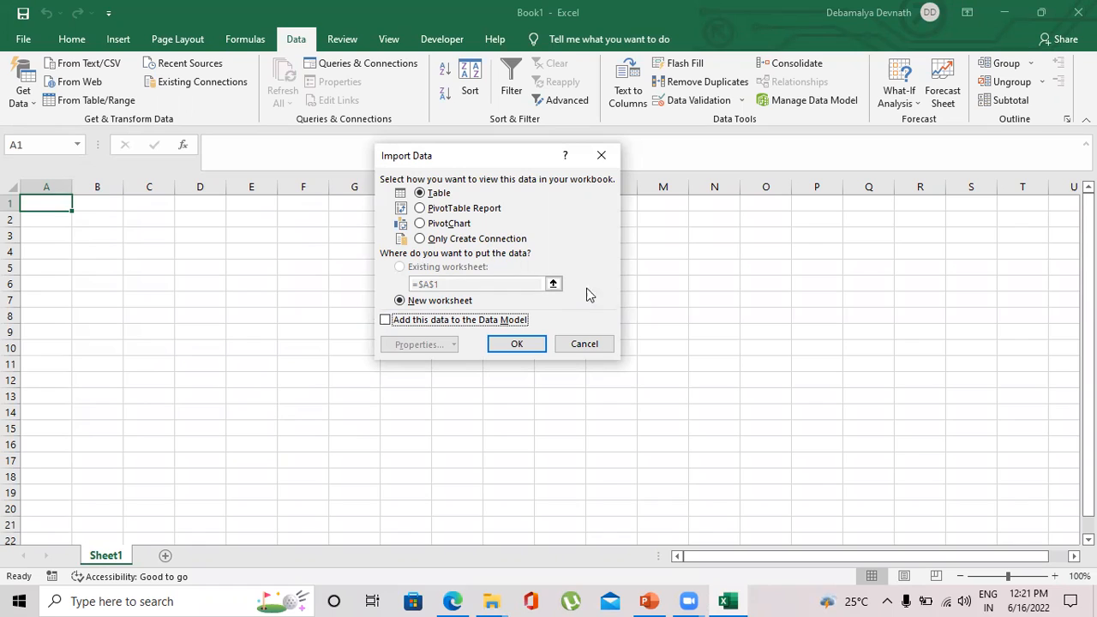
click(401, 301)
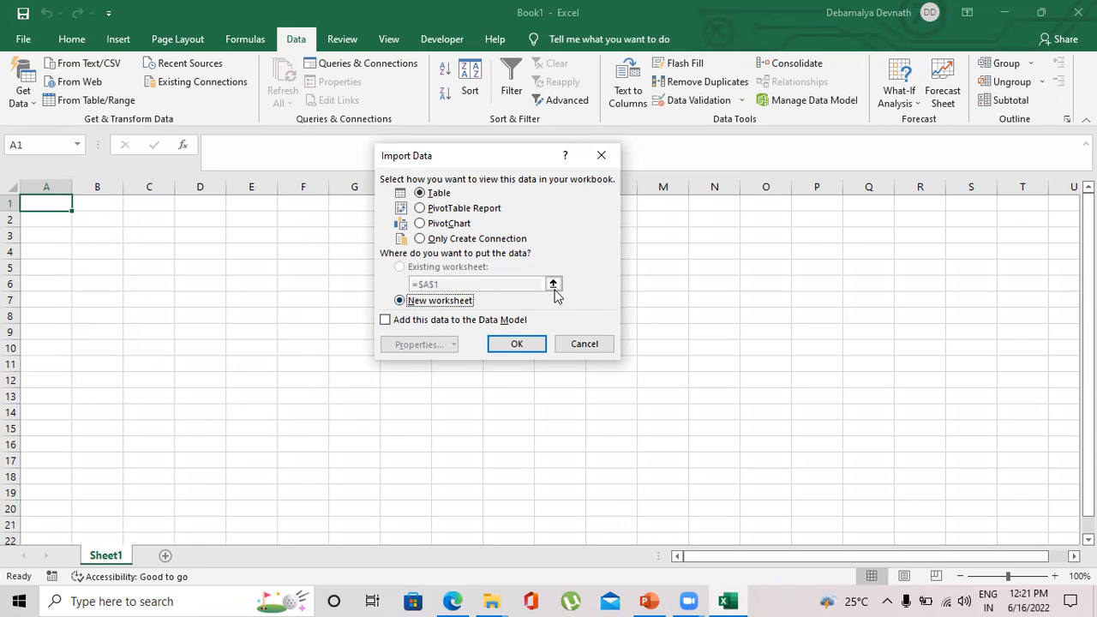
click(509, 343)
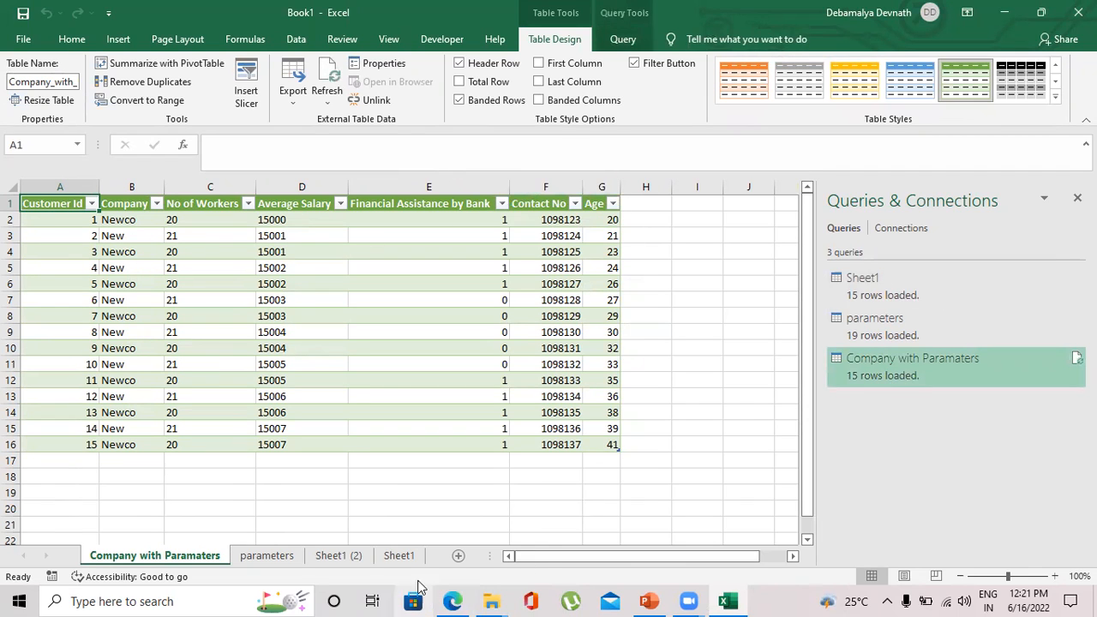
Delete the parameters worksheet from the workbook.
click(400, 556)
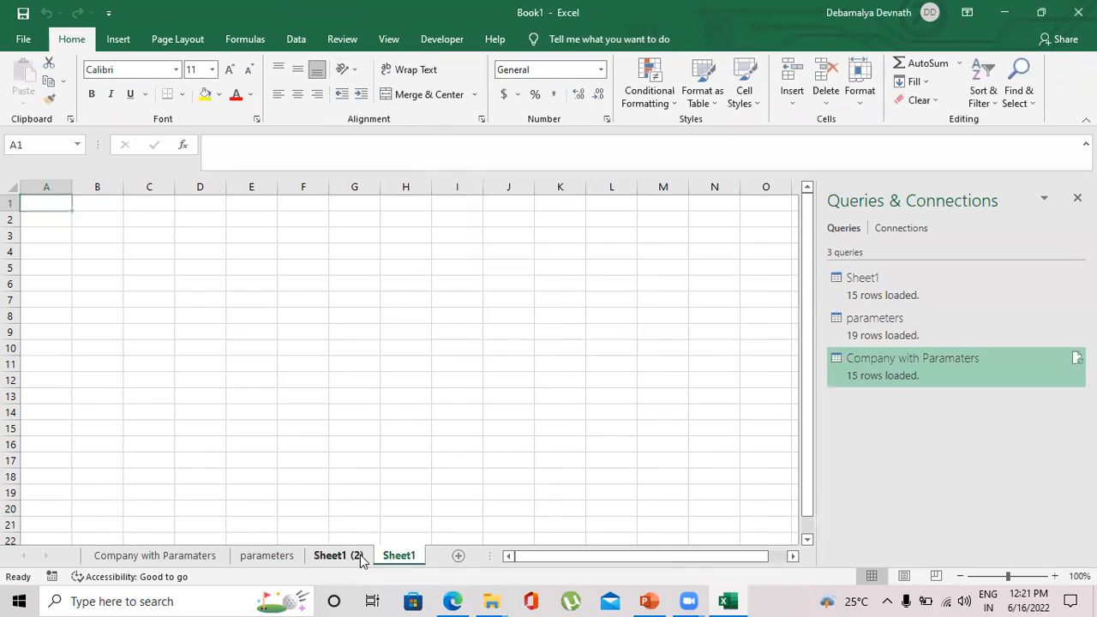
click(353, 557)
click(272, 555)
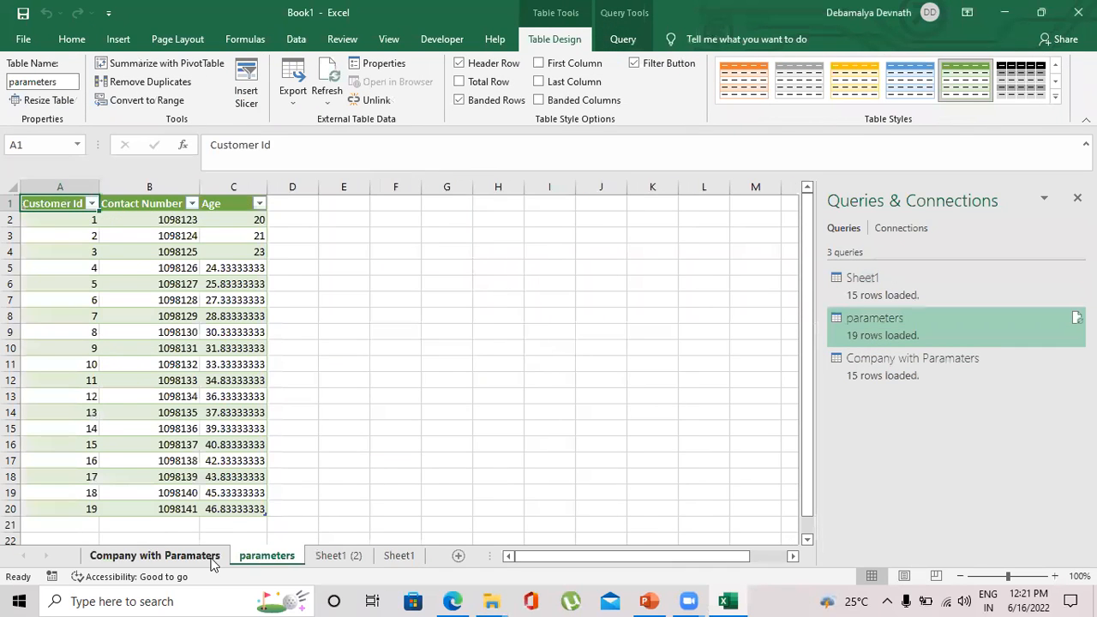
click(192, 559)
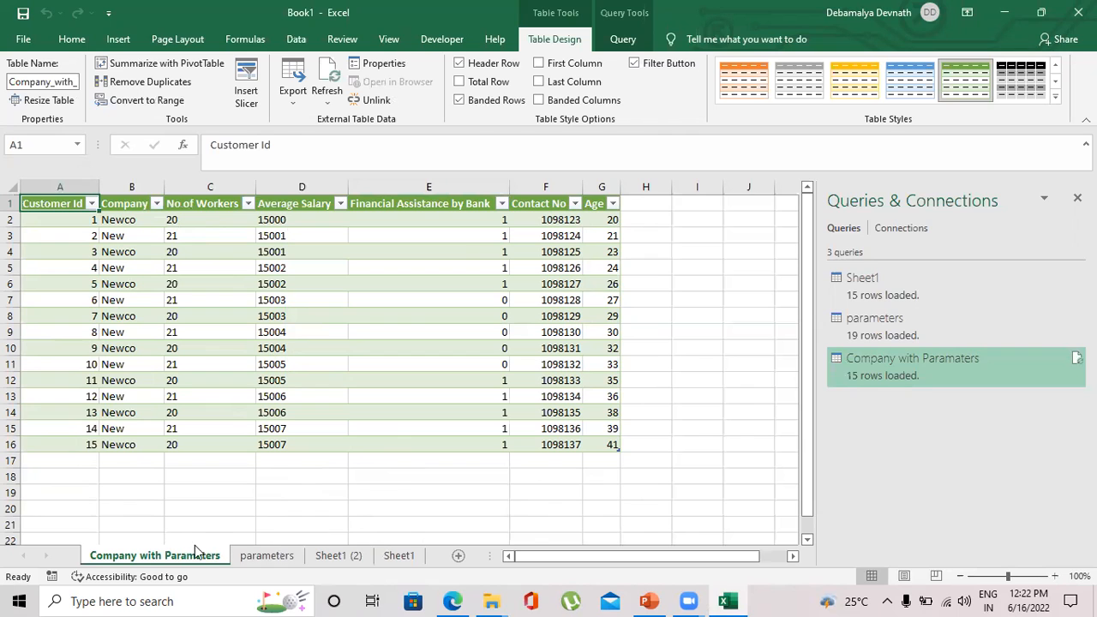
click(276, 557)
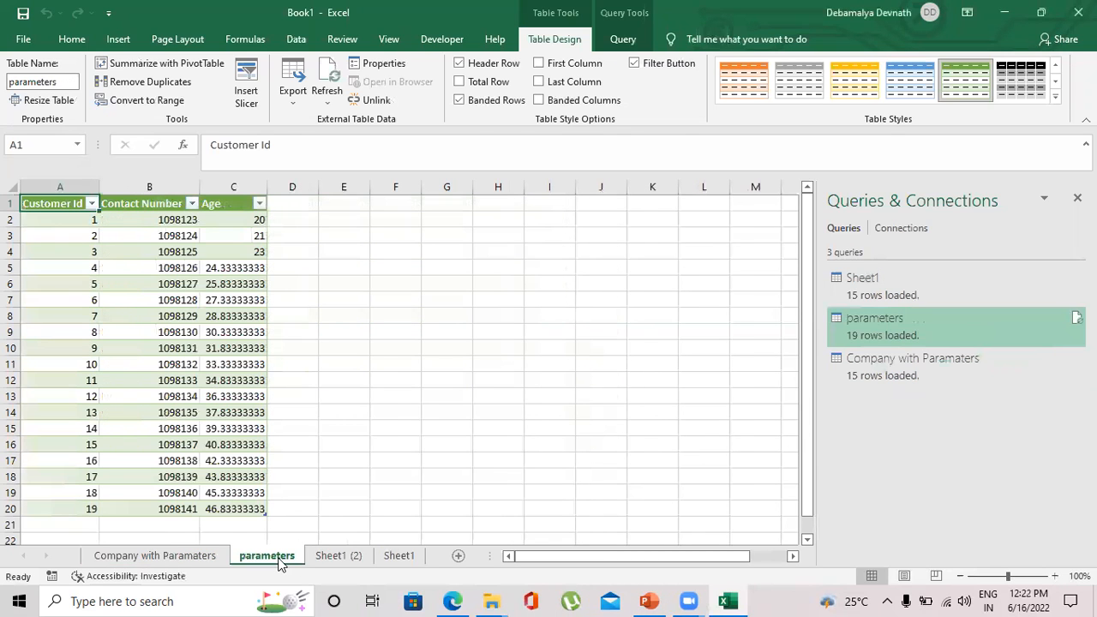
right_click(278, 559)
click(349, 403)
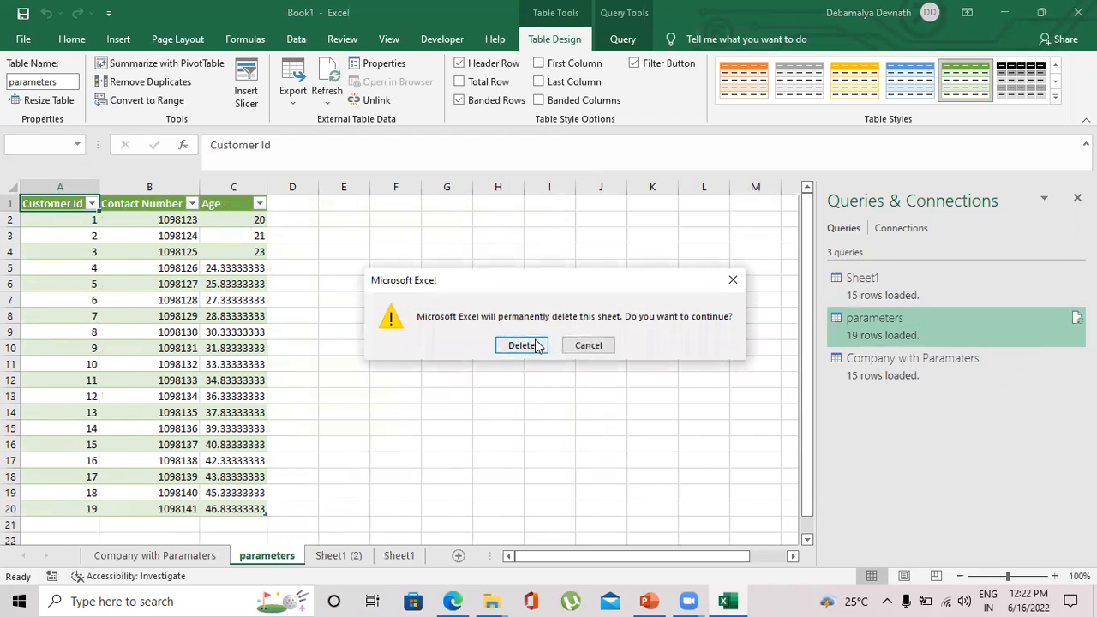
click(521, 345)
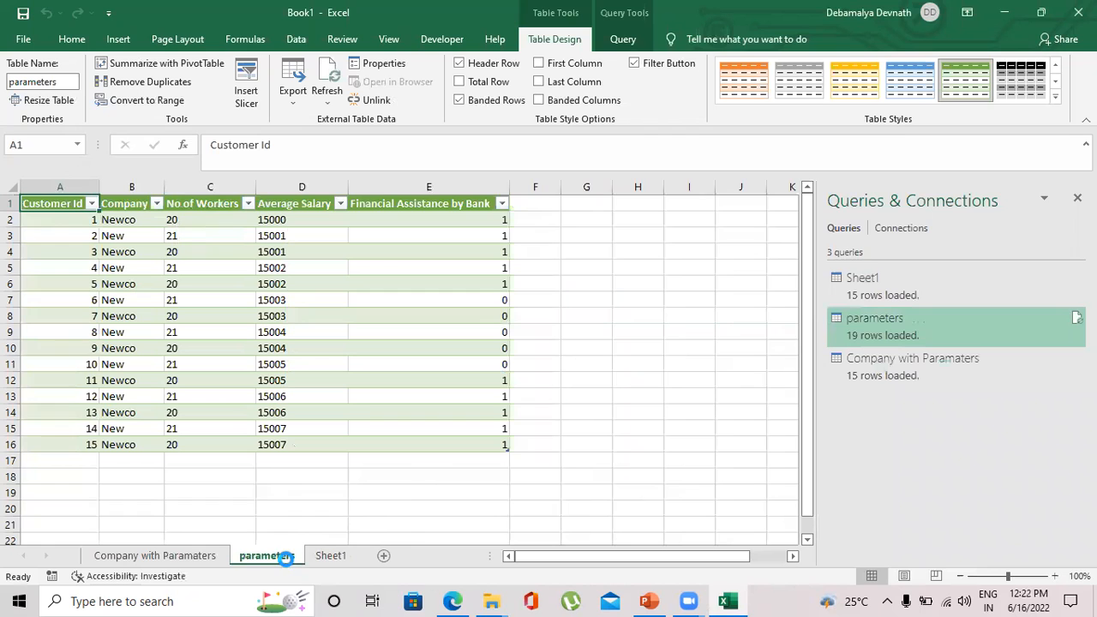
Delete the Sheet1 (2) and Sheet1 worksheets, leaving only Company with Paramaters.
right_click(283, 557)
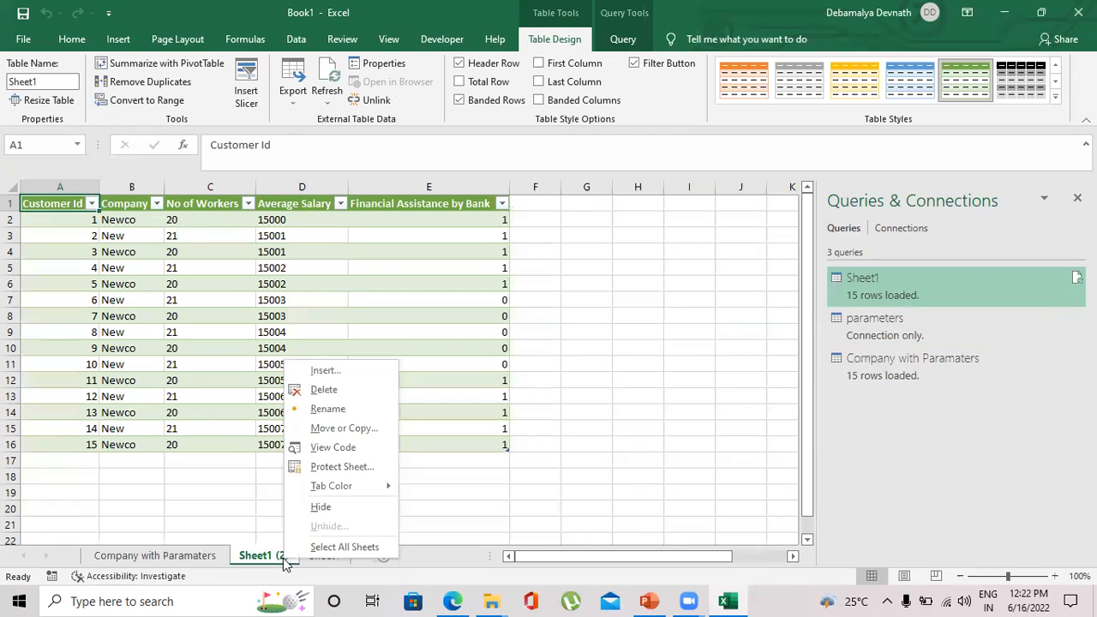
click(341, 396)
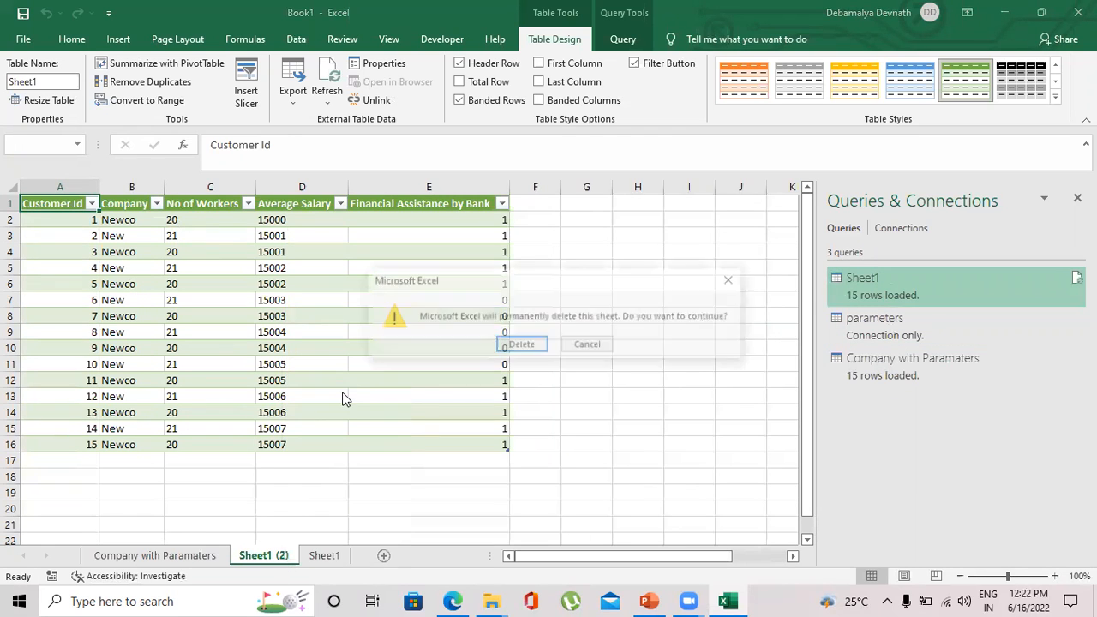
click(523, 345)
right_click(272, 557)
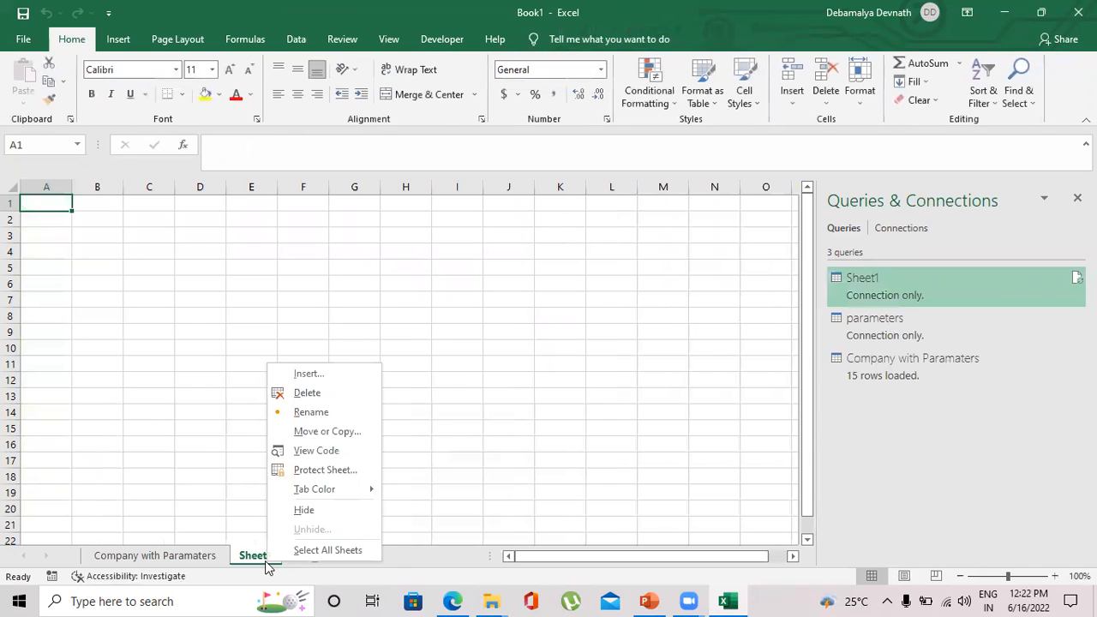
click(305, 394)
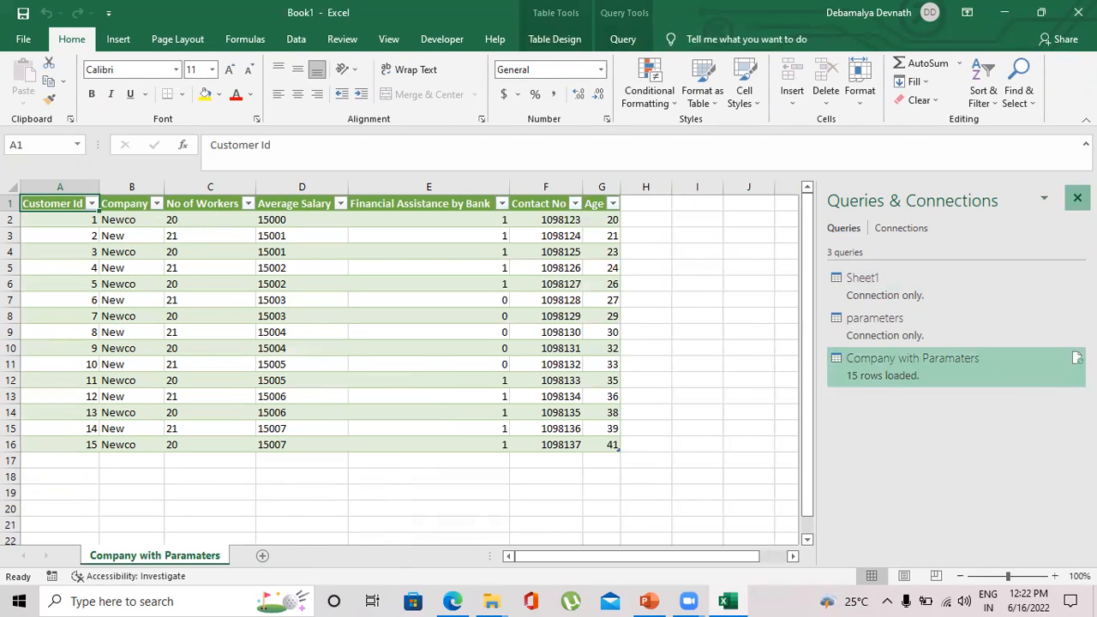
Reopen the Queries & Connections pane and preview the parameters query.
click(1077, 198)
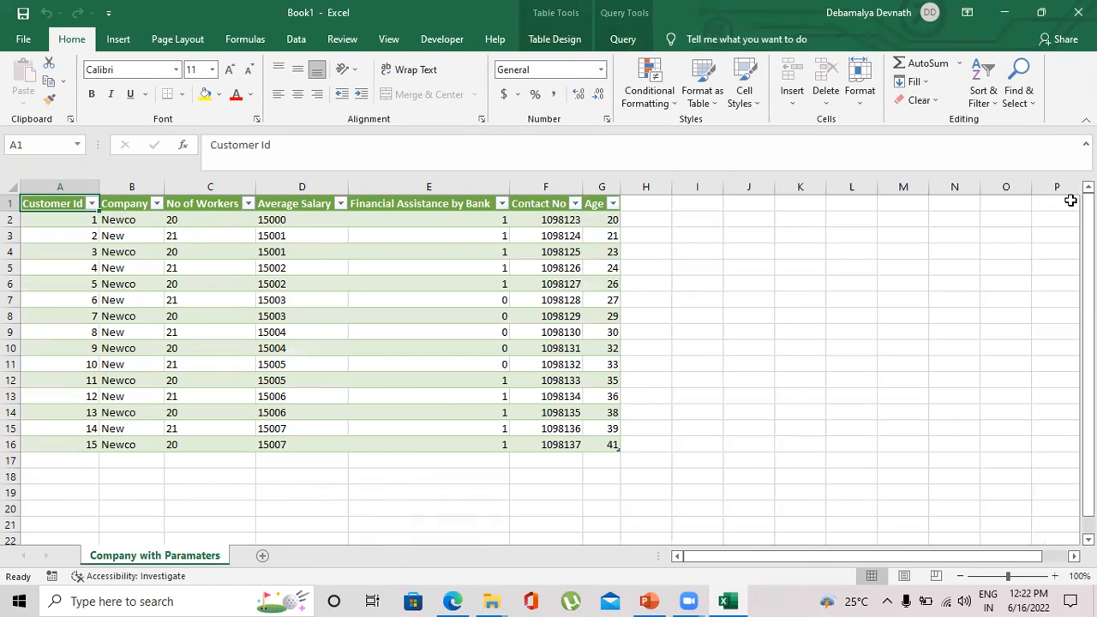
click(296, 39)
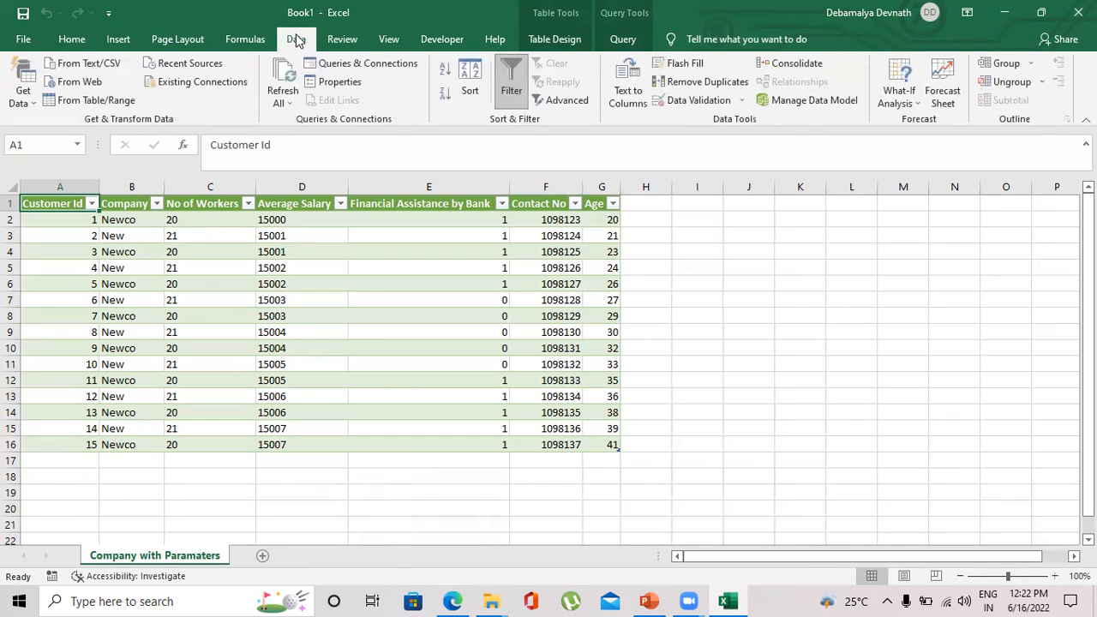
click(357, 68)
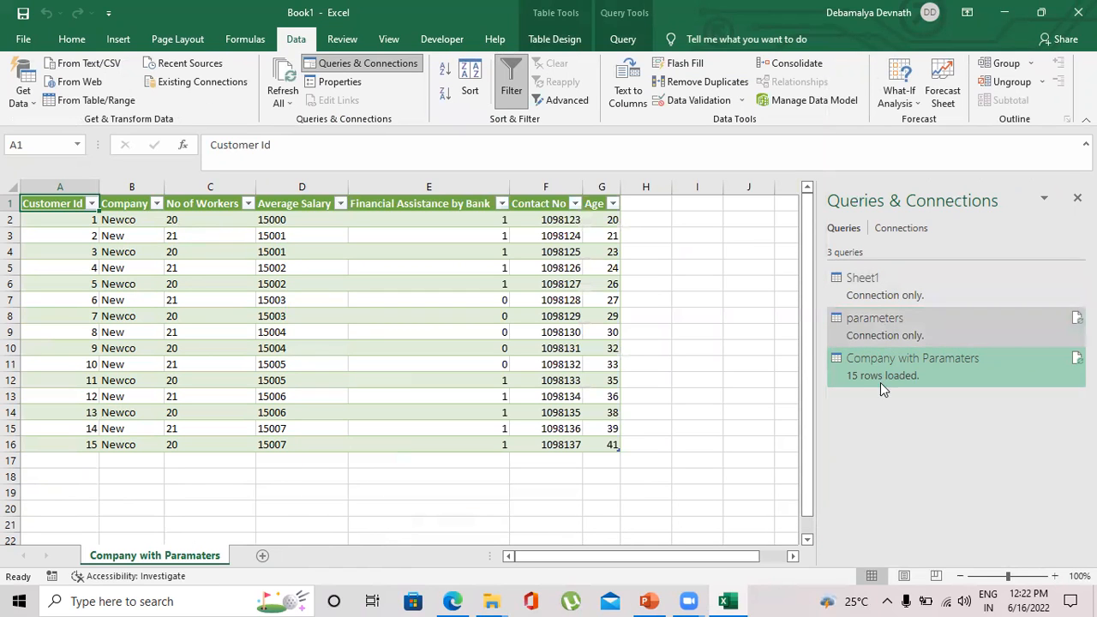
mouse_move(927, 367)
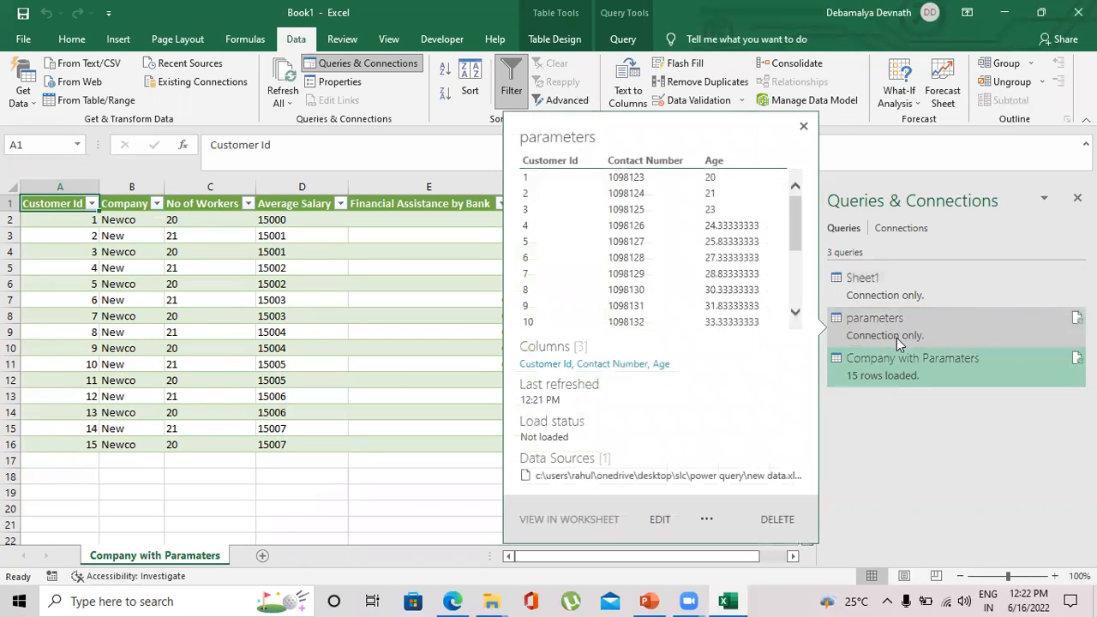
mouse_move(884, 282)
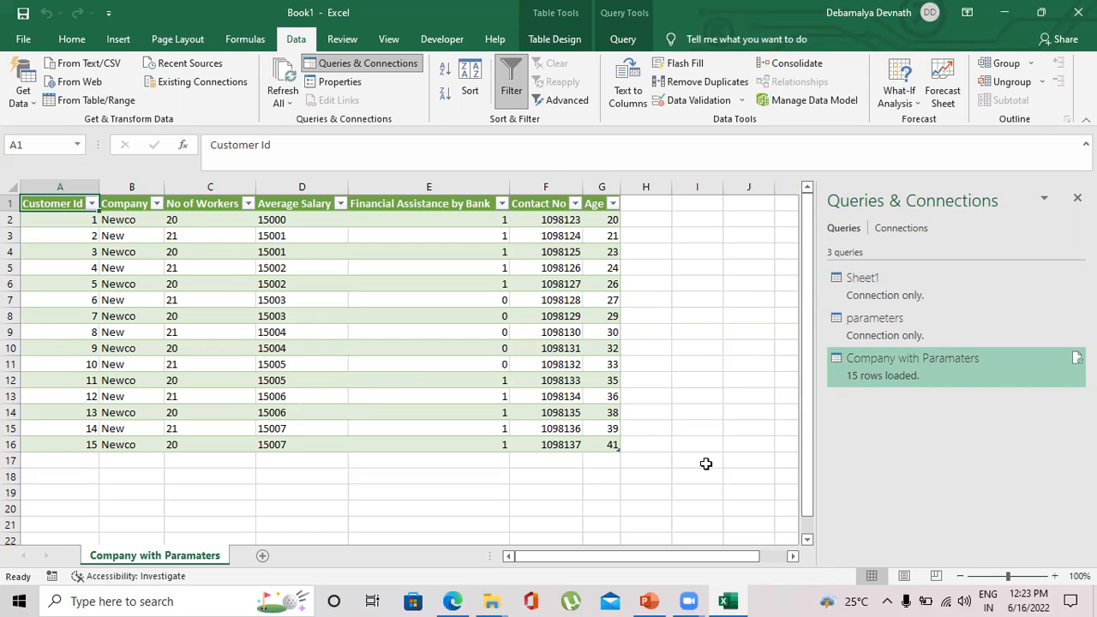
mouse_move(690, 600)
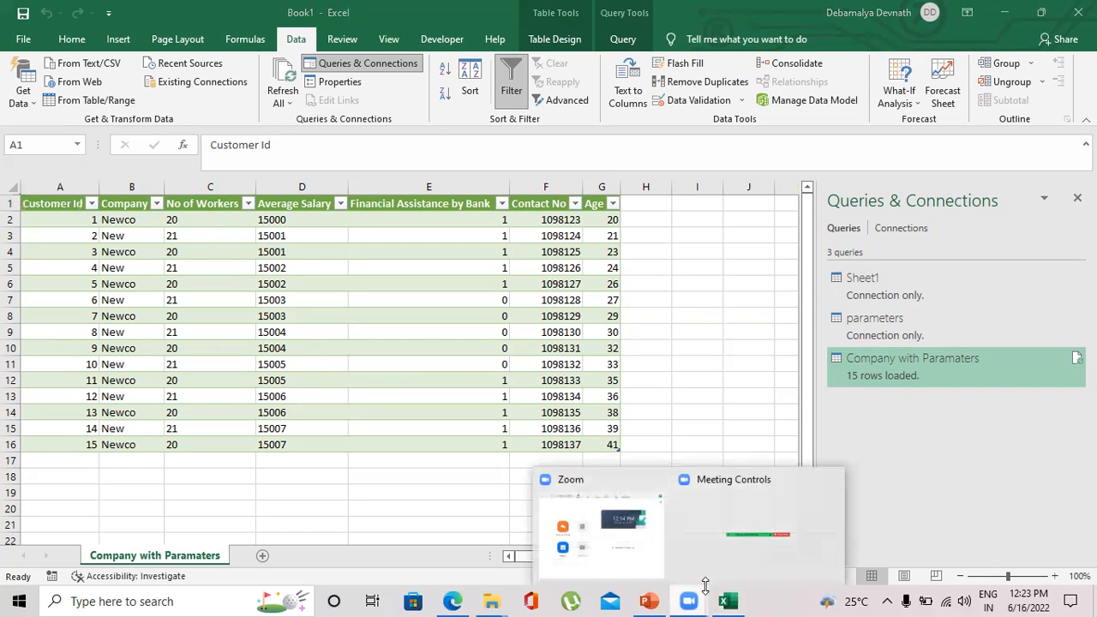